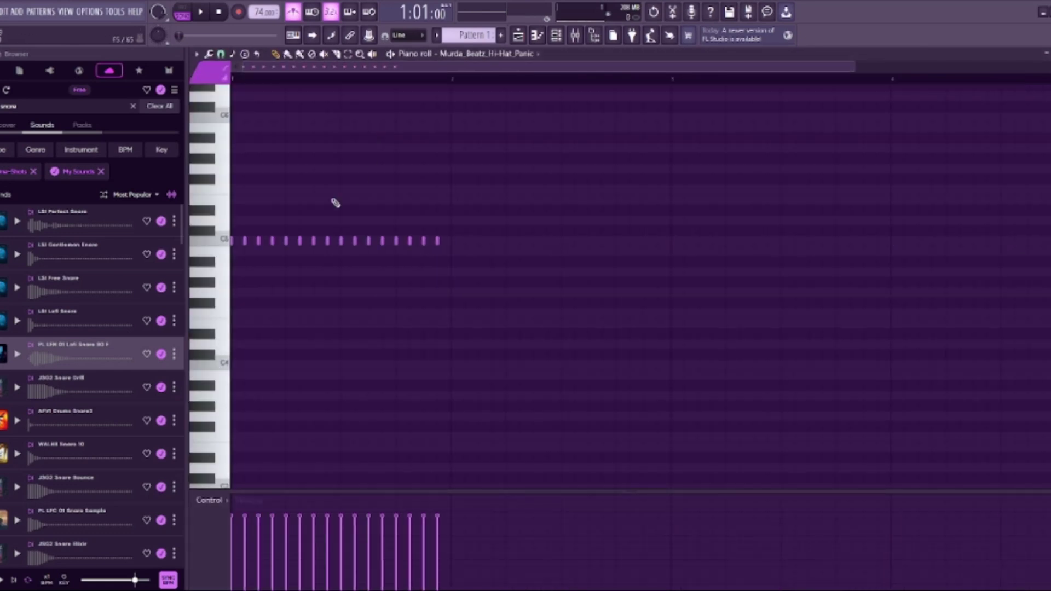
Add three extra C5 hi-hats leading into beat 3 to form a short roll, and ramp the roll's velocities upward.
scroll(315, 191, up, 1)
key(space)
drag(314, 190, 547, 217)
key(space)
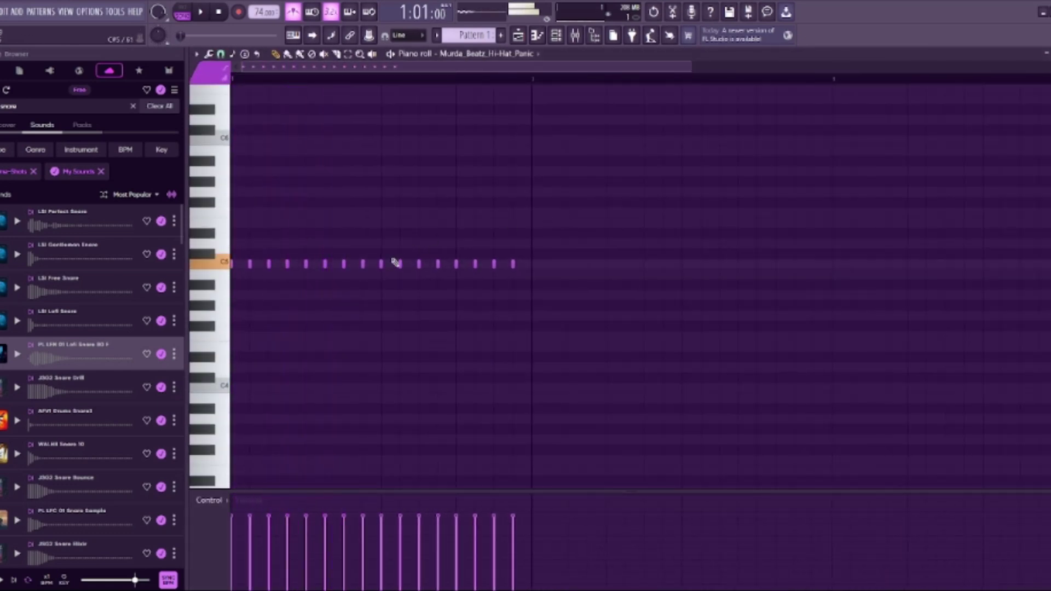
scroll(351, 274, up, 4)
scroll(345, 276, up, 2)
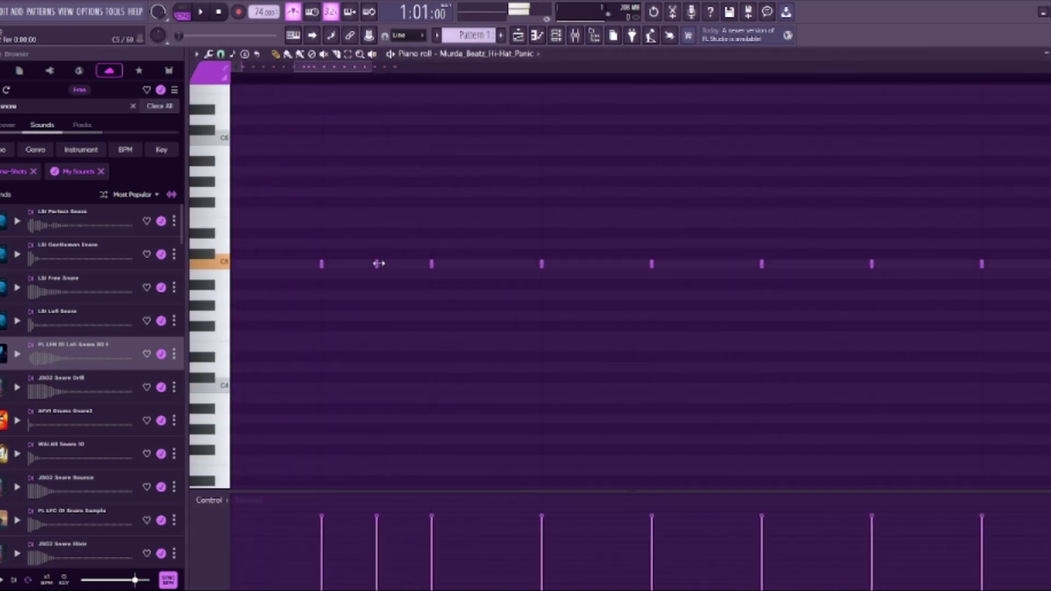
drag(513, 259, 372, 280)
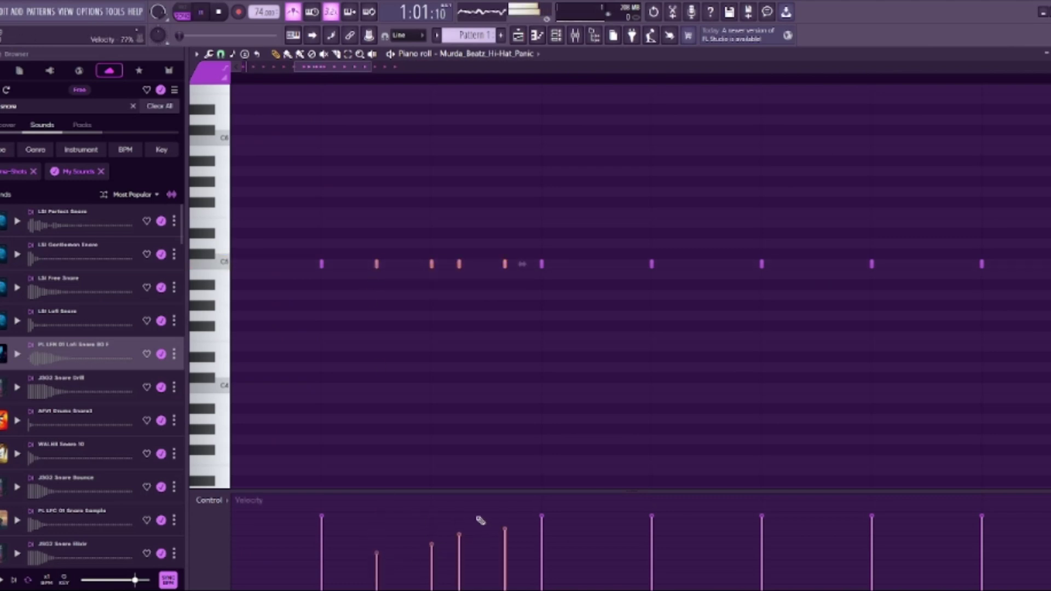
scroll(387, 458, down, 5)
key(space)
ctrl+click(453, 408)
Delete the second-to-last hi-hat note in the bar and play the pattern back.
scroll(595, 307, up, 6)
right_click(594, 265)
key(space)
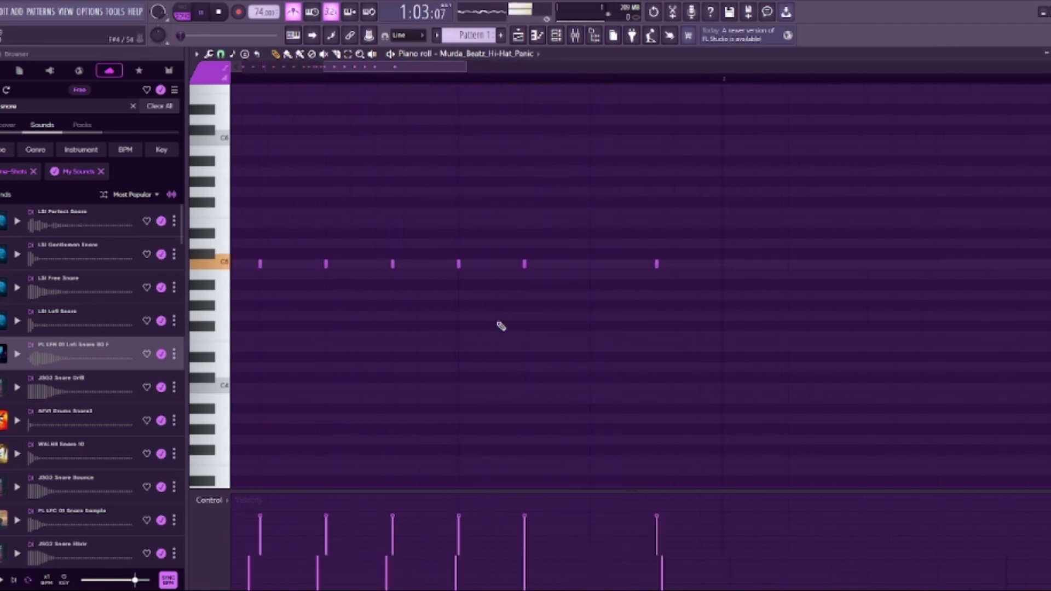
scroll(471, 323, down, 7)
scroll(367, 344, up, 2)
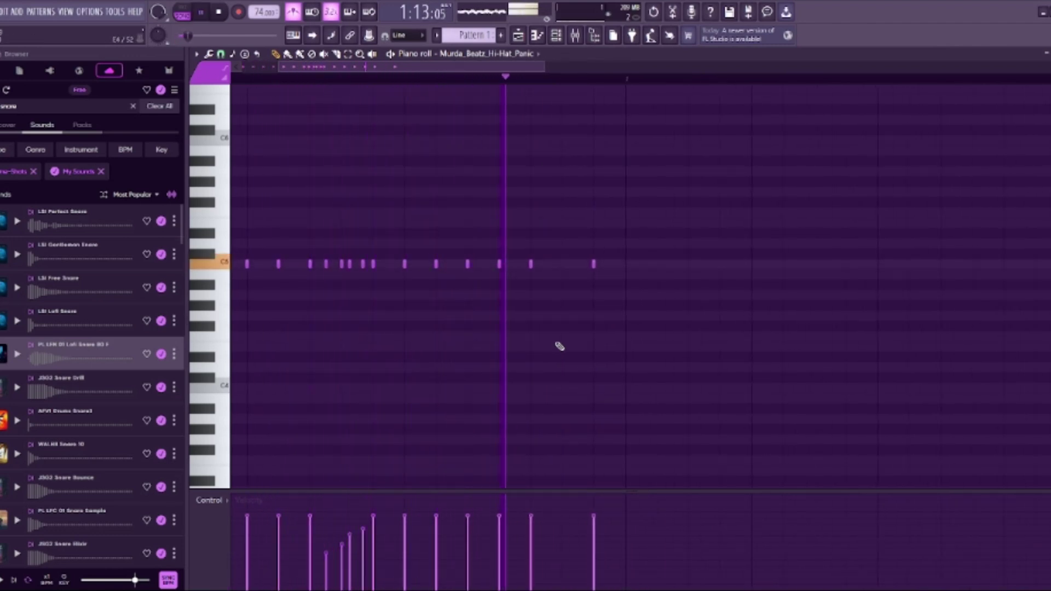
key(space)
Fill the gap before the bar's last hi-hat with two C5 hits at a slightly lower velocity, checking them in playback.
scroll(560, 274, up, 5)
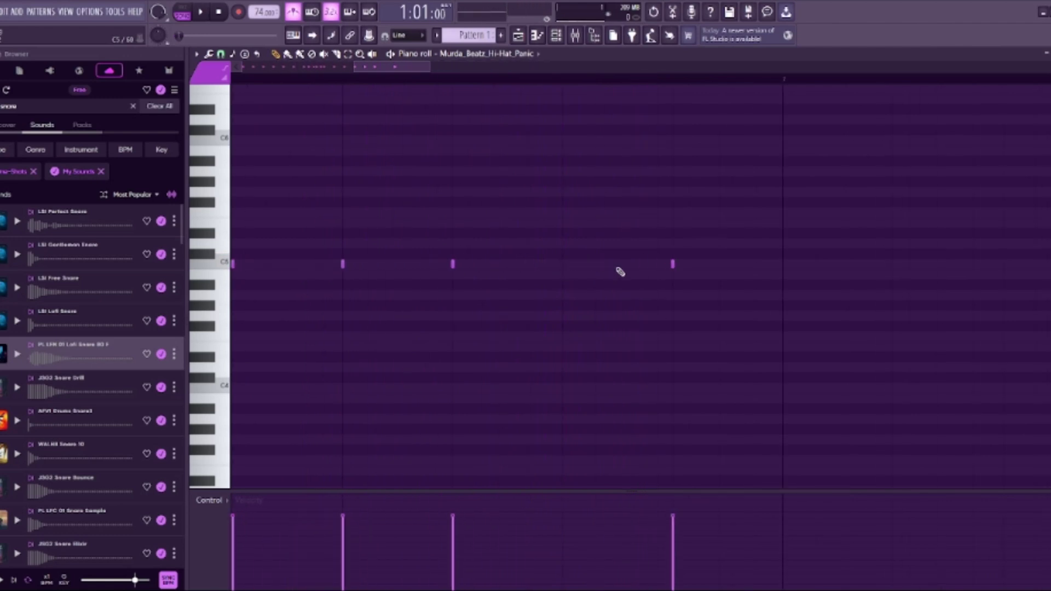
scroll(602, 273, down, 3)
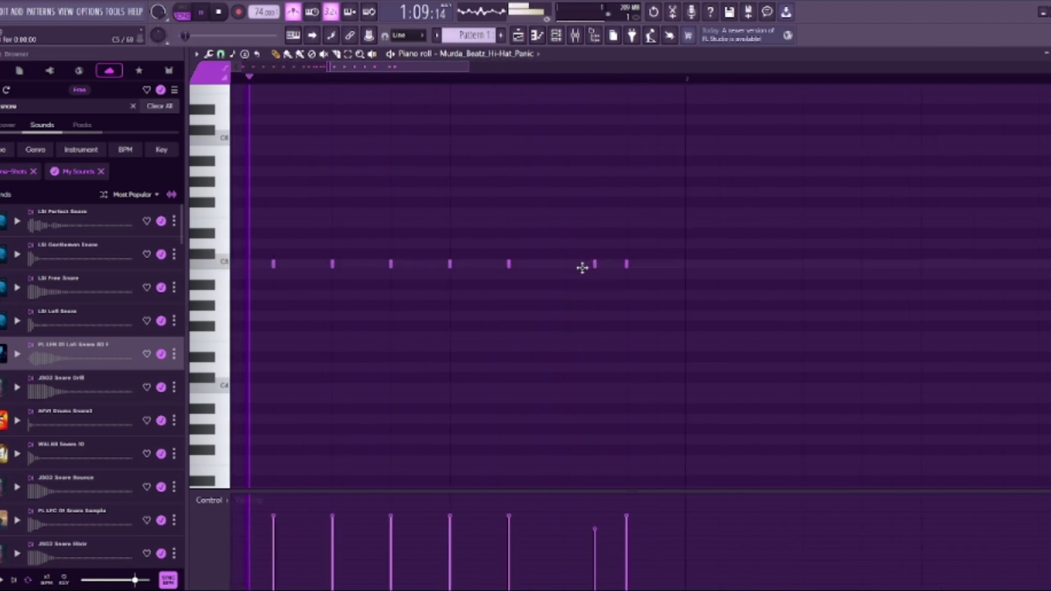
key(space)
scroll(582, 319, up, 4)
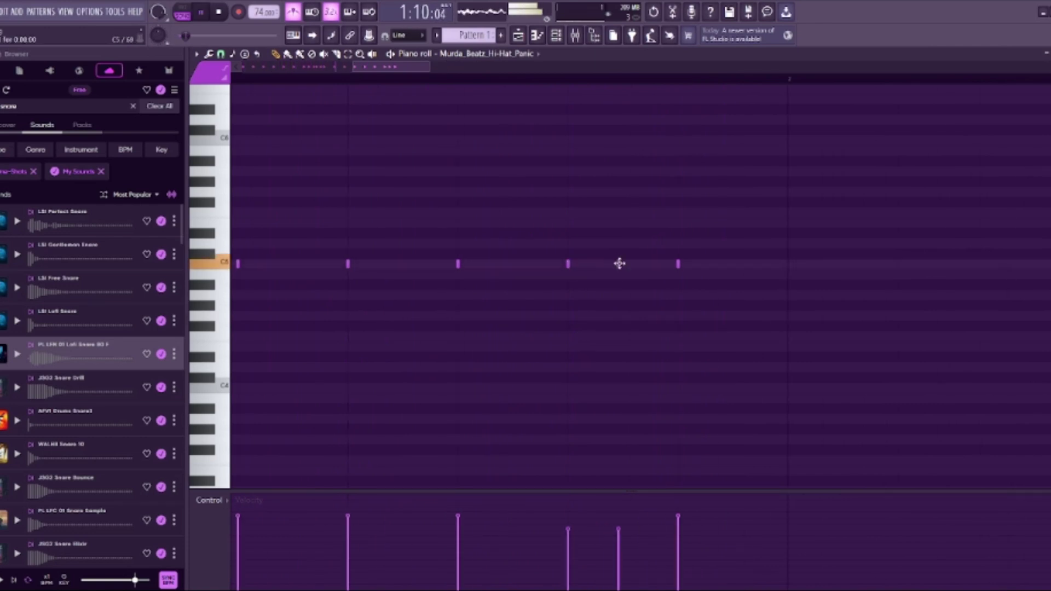
key(space)
scroll(624, 298, down, 4)
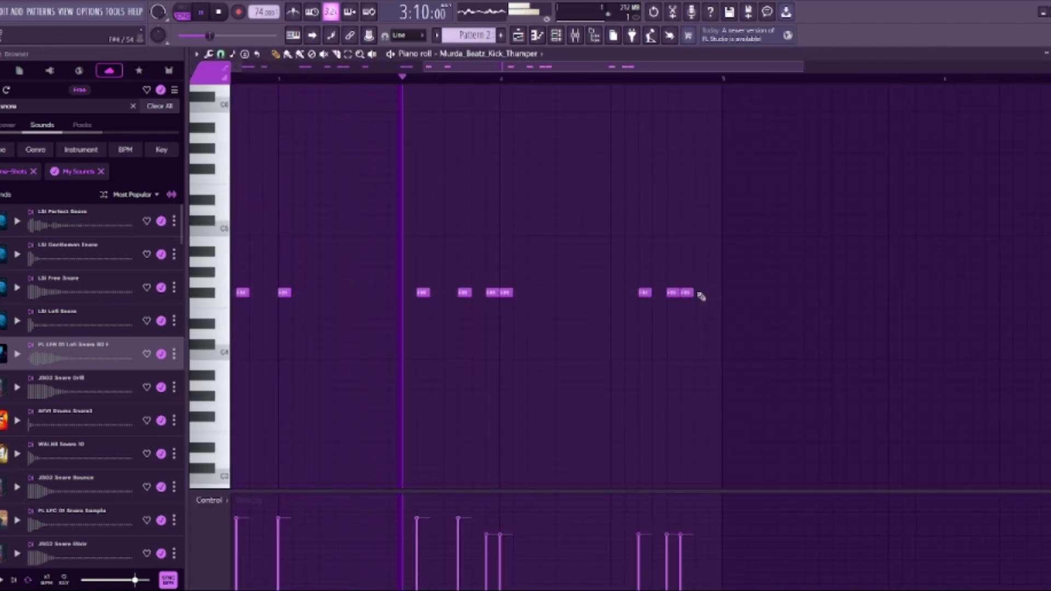
Add one more kick note on the same pitch after the last kick of bar 4 in Pattern 2.
scroll(626, 310, up, 2)
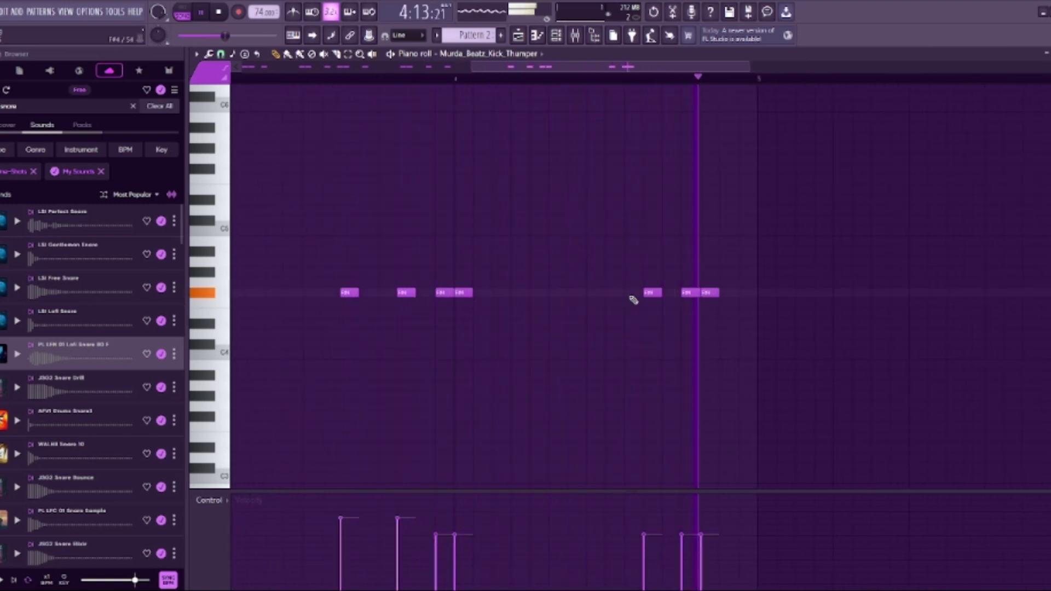
click(731, 292)
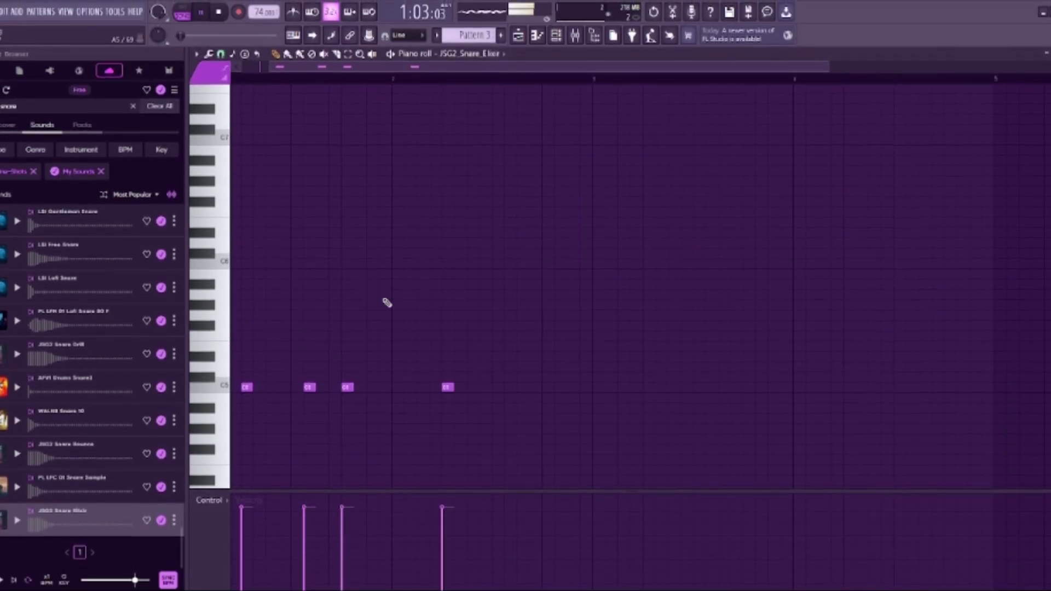
Add two more C5 notes to the JSG2_Snare_Elixir part of Pattern 3 in the second half of bar 2.
scroll(380, 353, up, 2)
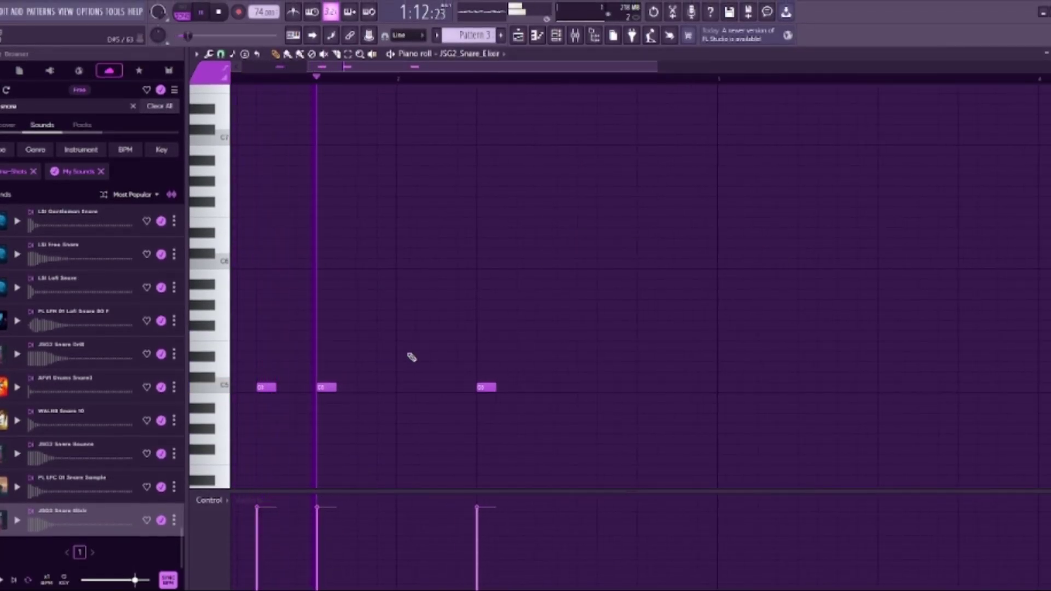
scroll(417, 356, up, 2)
scroll(427, 359, up, 1)
click(614, 448)
click(685, 449)
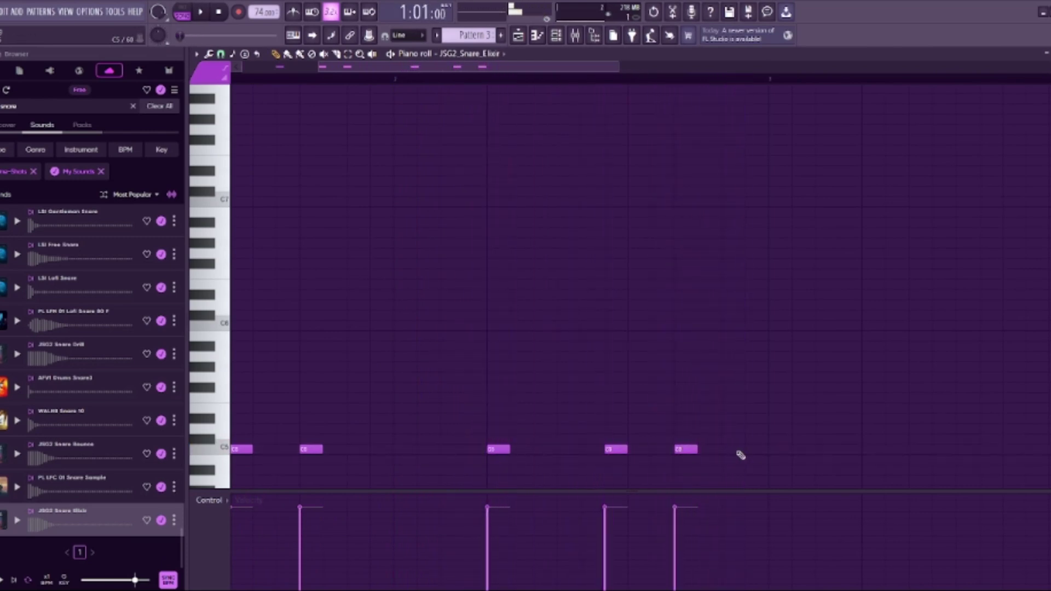
scroll(557, 446, down, 2)
drag(568, 454, 270, 434)
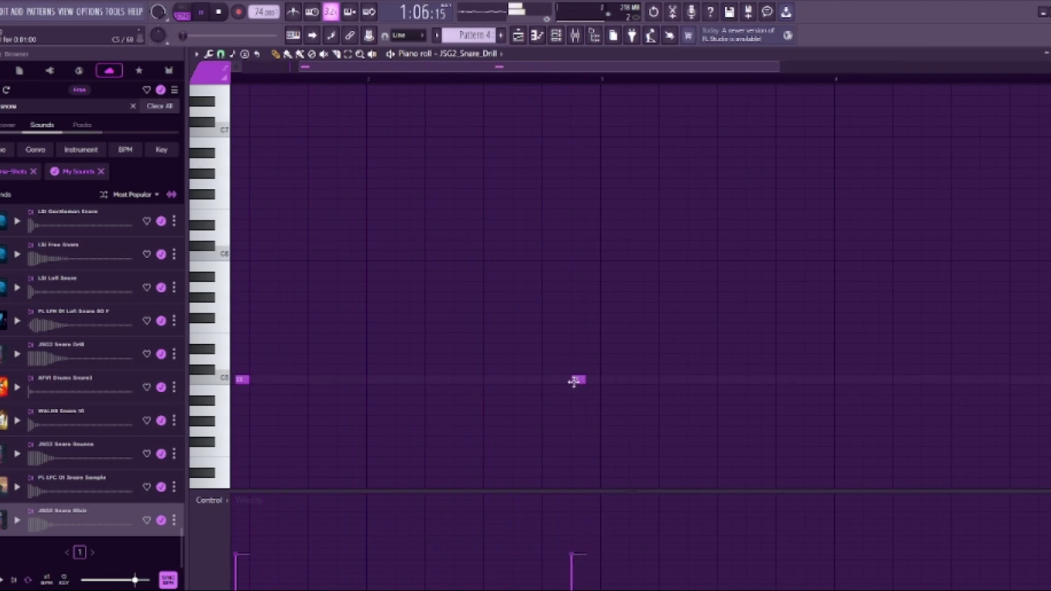
Complete the JSG2_Snare_Drill part of Pattern 4 with C5 hits and place a second Pattern 4 clip at bar 5 on Track 5.
scroll(477, 404, up, 1)
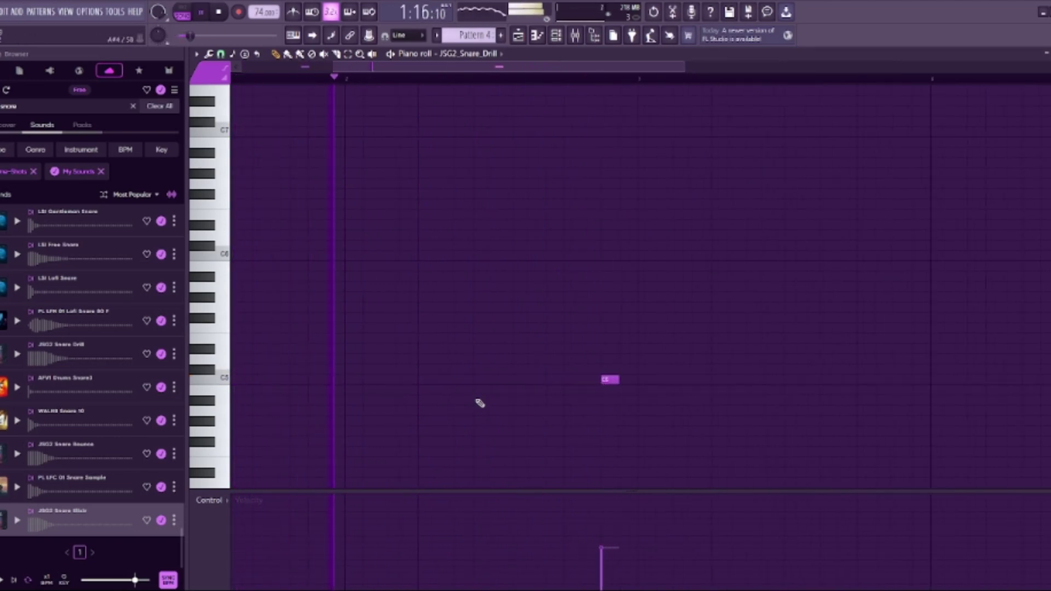
drag(471, 380, 371, 340)
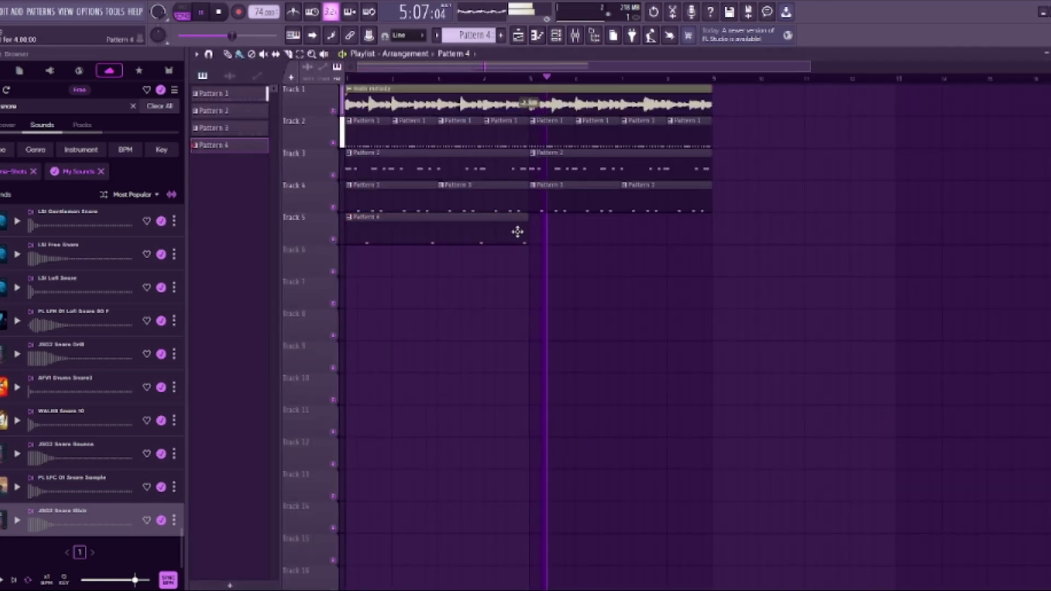
click(517, 225)
scroll(524, 352, down, 2)
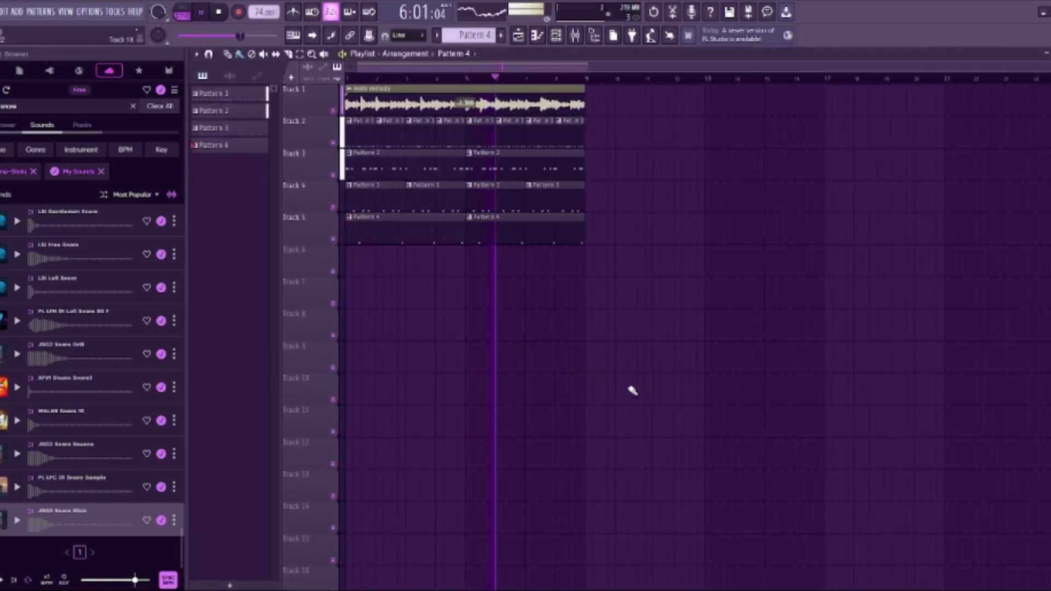
scroll(500, 364, up, 2)
scroll(476, 342, up, 2)
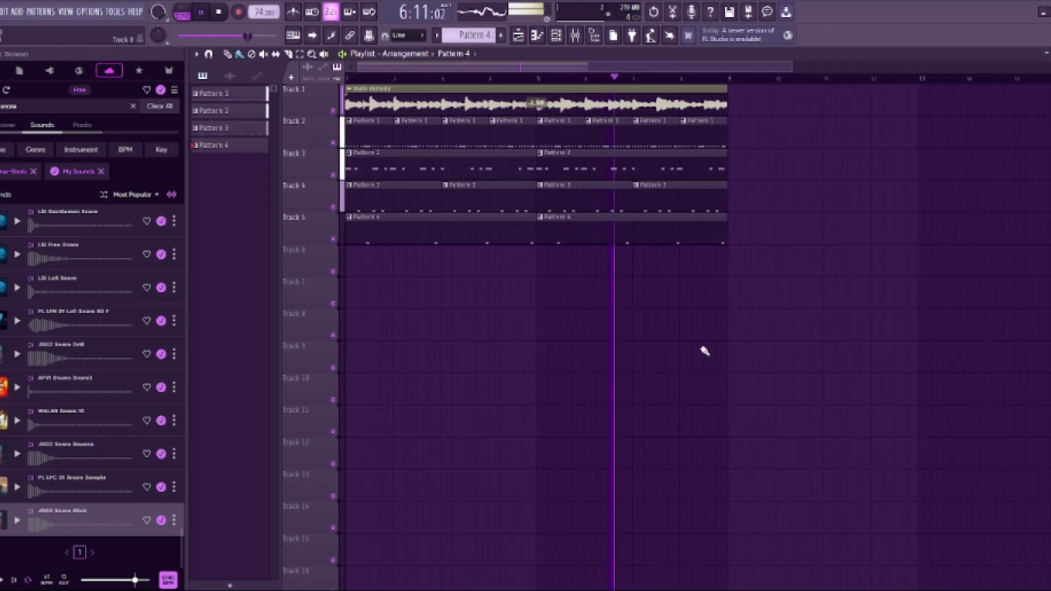
Lower the mixer levels of inserts 3, 4 and 5 to balance the drums against the melody.
click(575, 35)
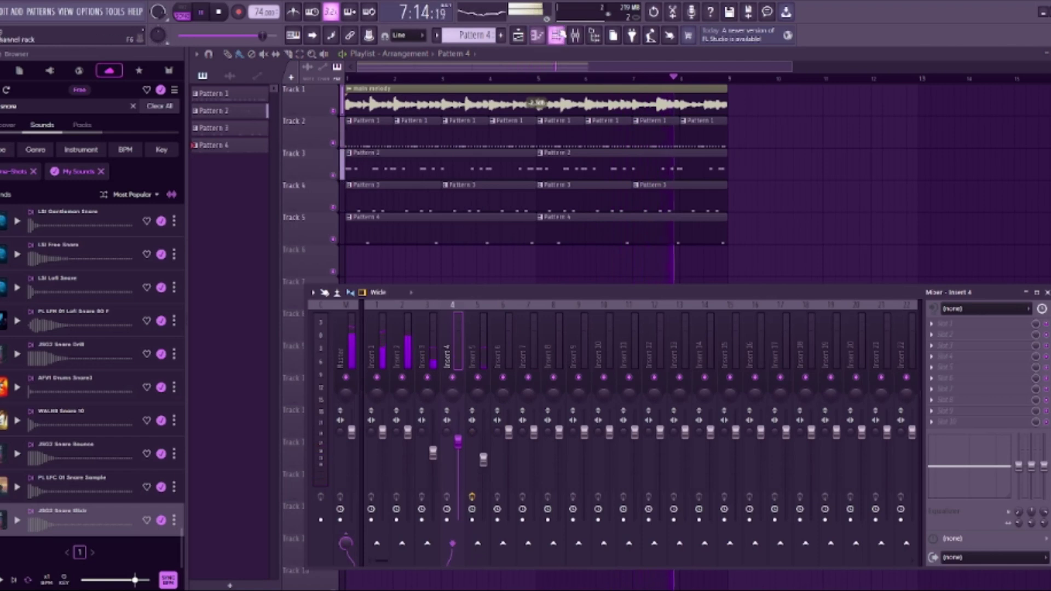
click(575, 37)
click(575, 36)
click(558, 38)
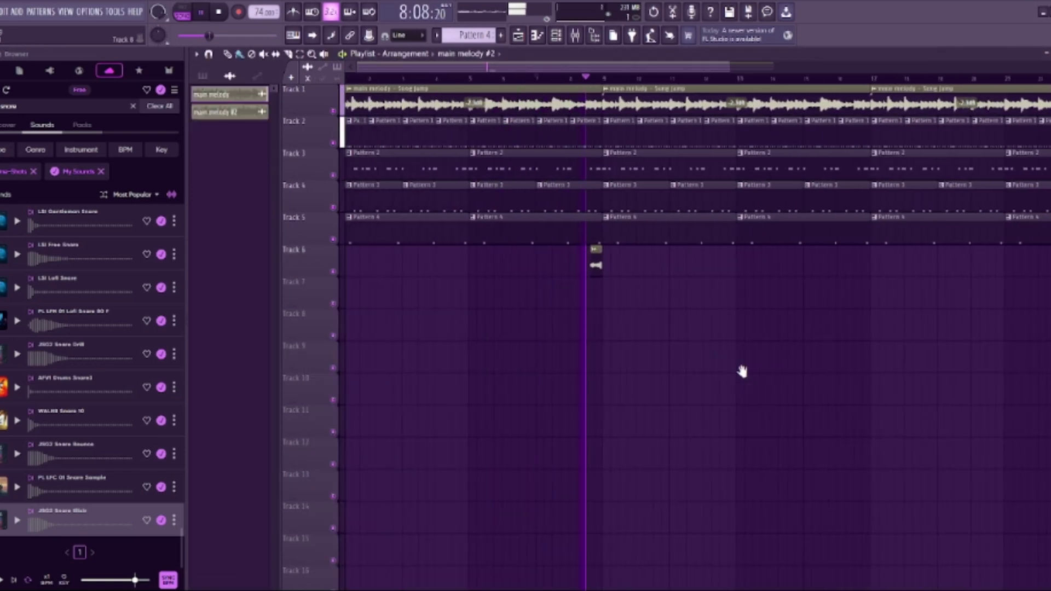
Remove the Pattern 1 hi-hat clips from bars 1 to 3 on Track 2.
key(space)
scroll(349, 151, up, 2)
key(space)
right_click(359, 139)
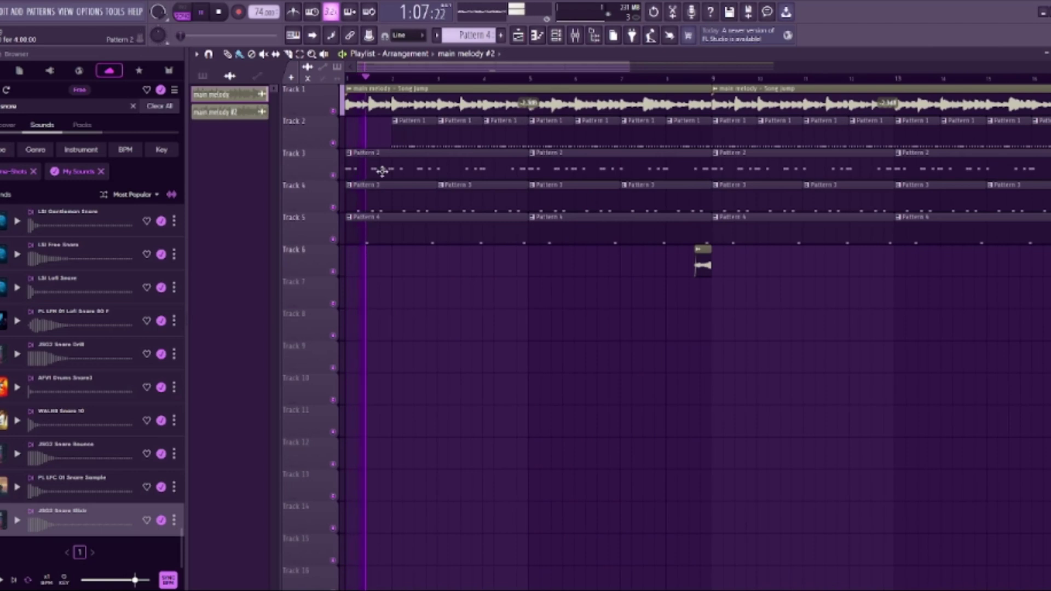
right_click(430, 137)
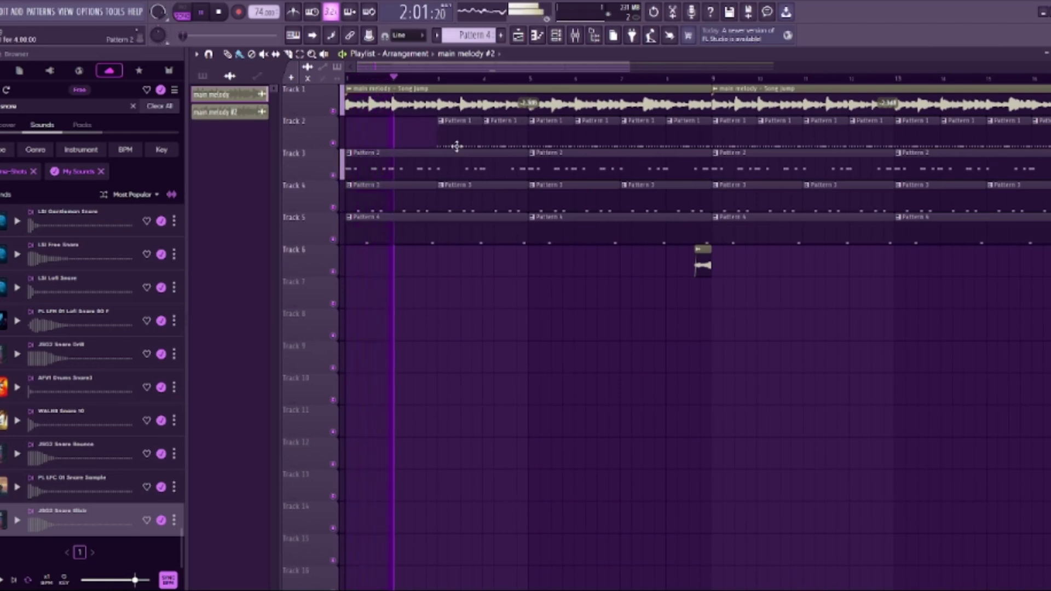
right_click(458, 145)
Trim the start of the Pattern 1 clip in bar 4 on Track 2, keeping only its last beat as a lead-in.
scroll(446, 201, up, 3)
scroll(587, 371, down, 4)
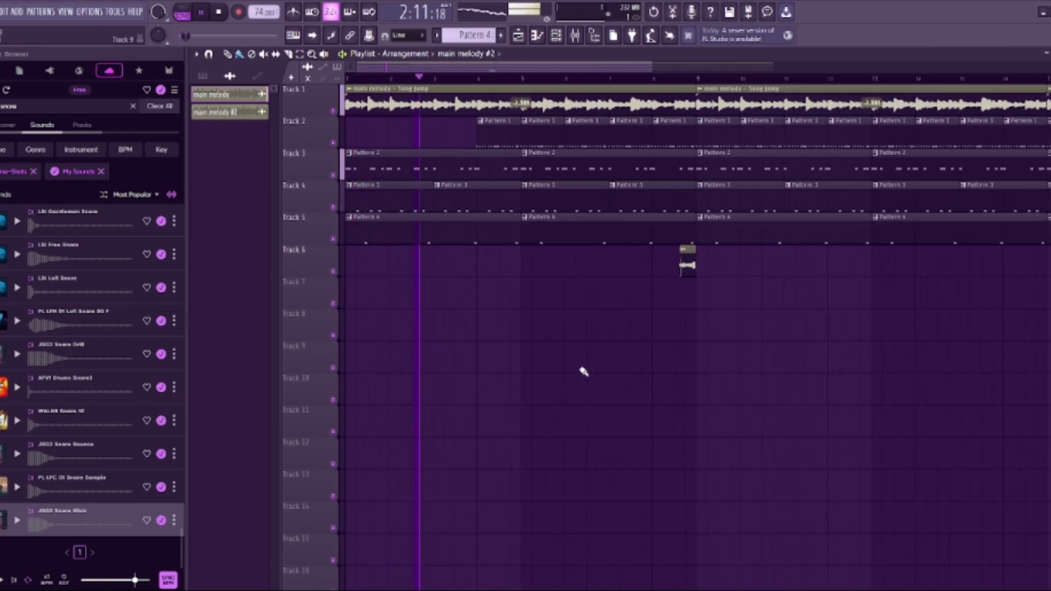
scroll(482, 327, up, 2)
scroll(457, 316, down, 4)
scroll(442, 315, up, 2)
scroll(449, 319, left, 2)
scroll(465, 176, up, 2)
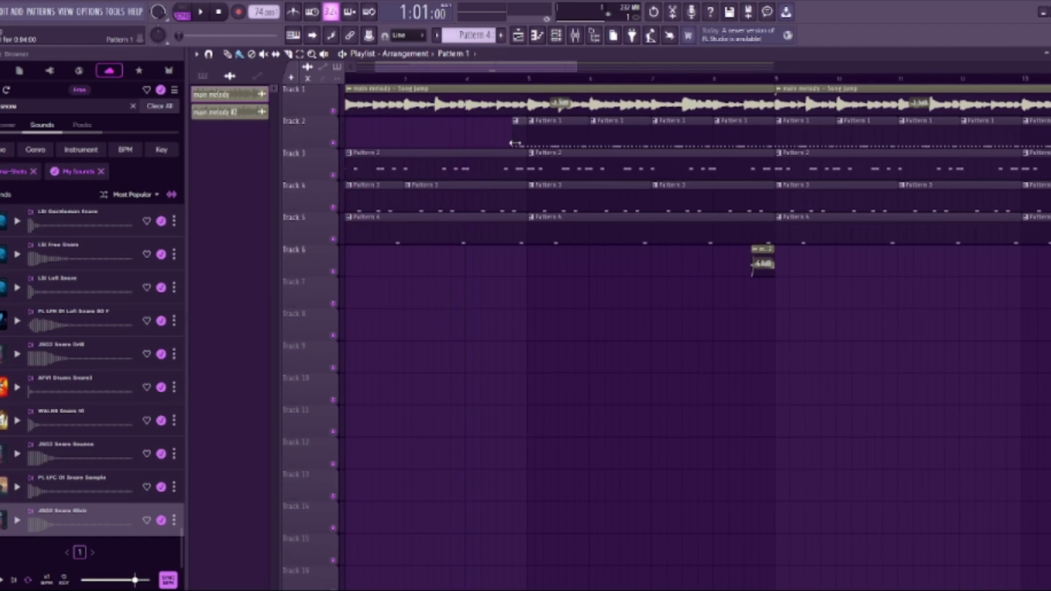
scroll(438, 170, down, 4)
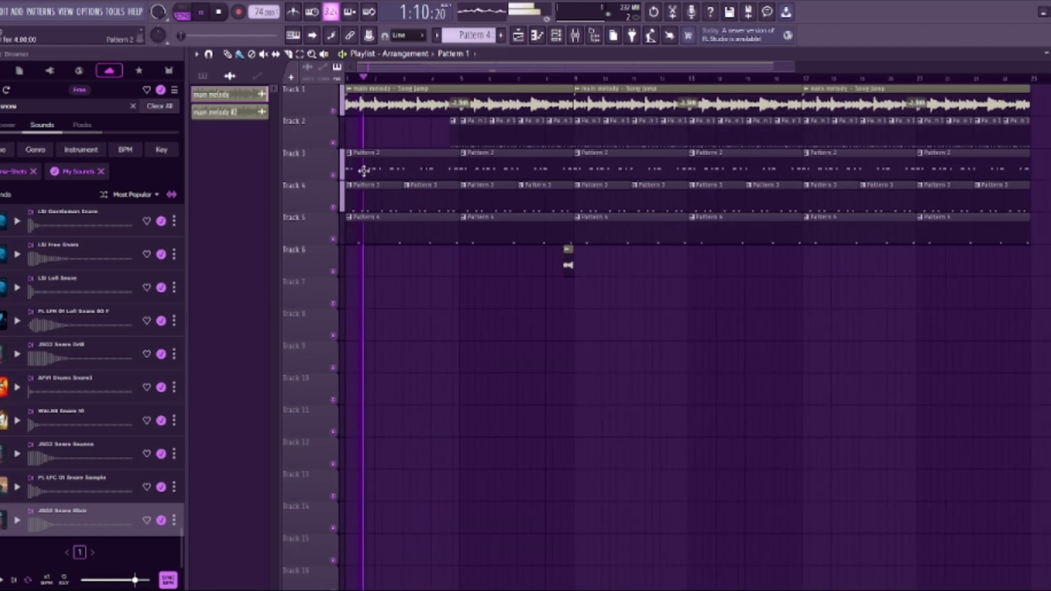
Examine the opening bars of the arrangement during playback, especially the hi-hat entry before bar 5.
scroll(364, 167, up, 1)
scroll(517, 252, up, 2)
scroll(751, 311, down, 3)
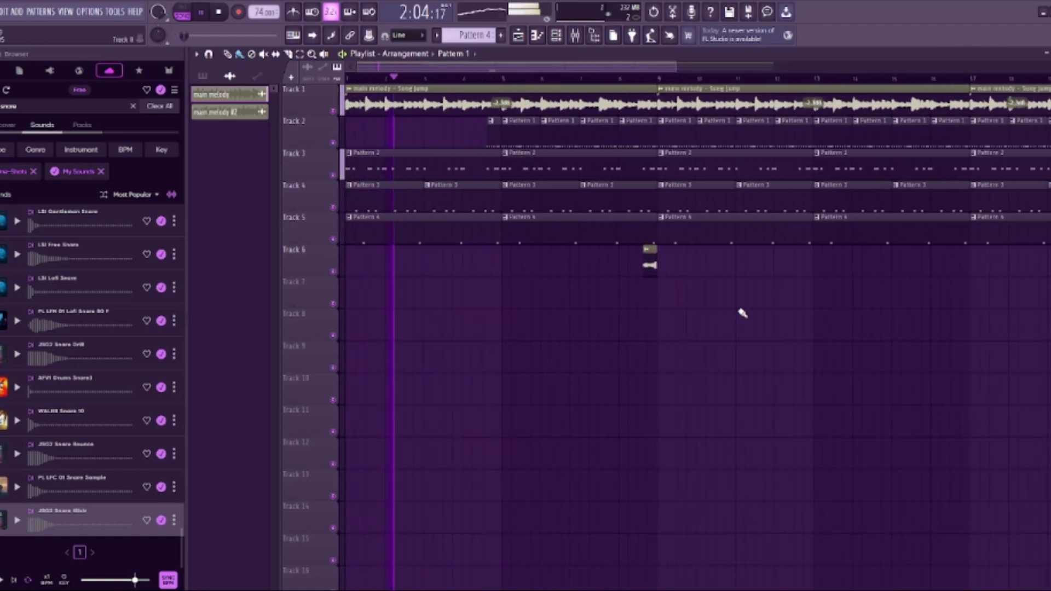
scroll(678, 309, down, 3)
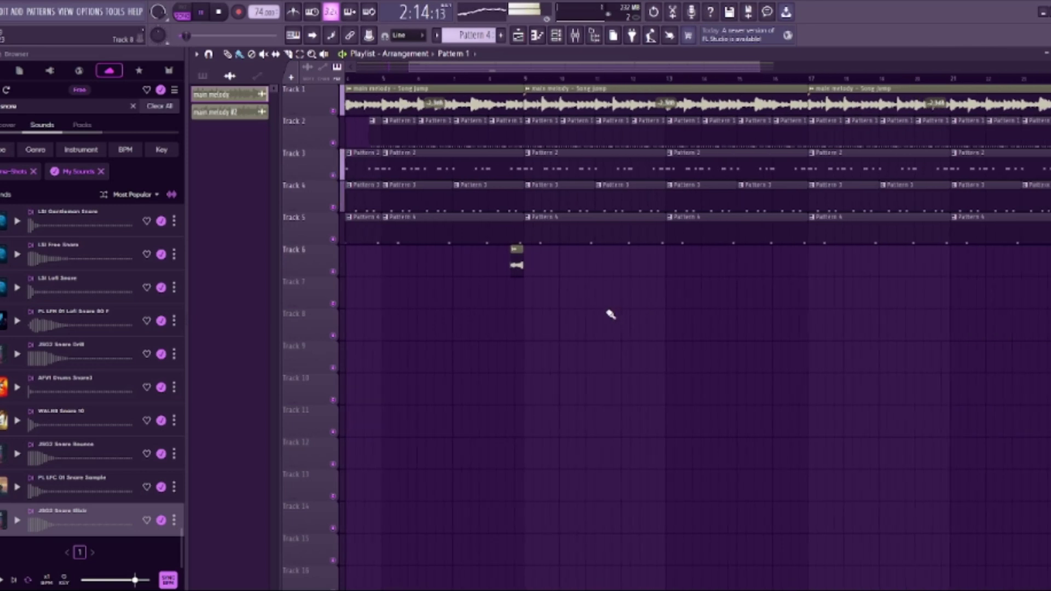
scroll(605, 313, down, 2)
scroll(547, 312, up, 2)
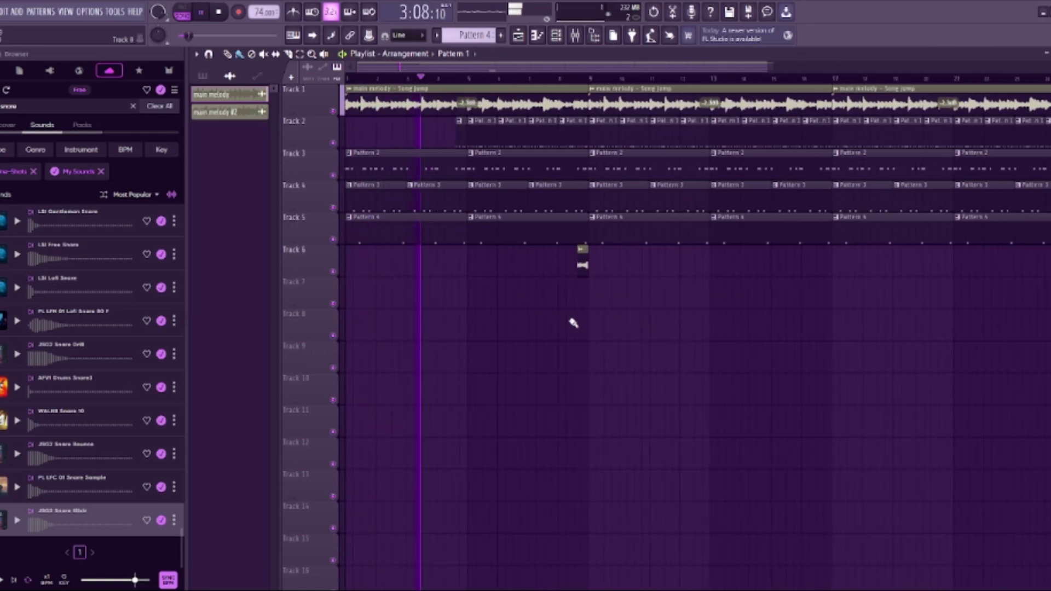
scroll(484, 297, down, 1)
scroll(476, 297, up, 3)
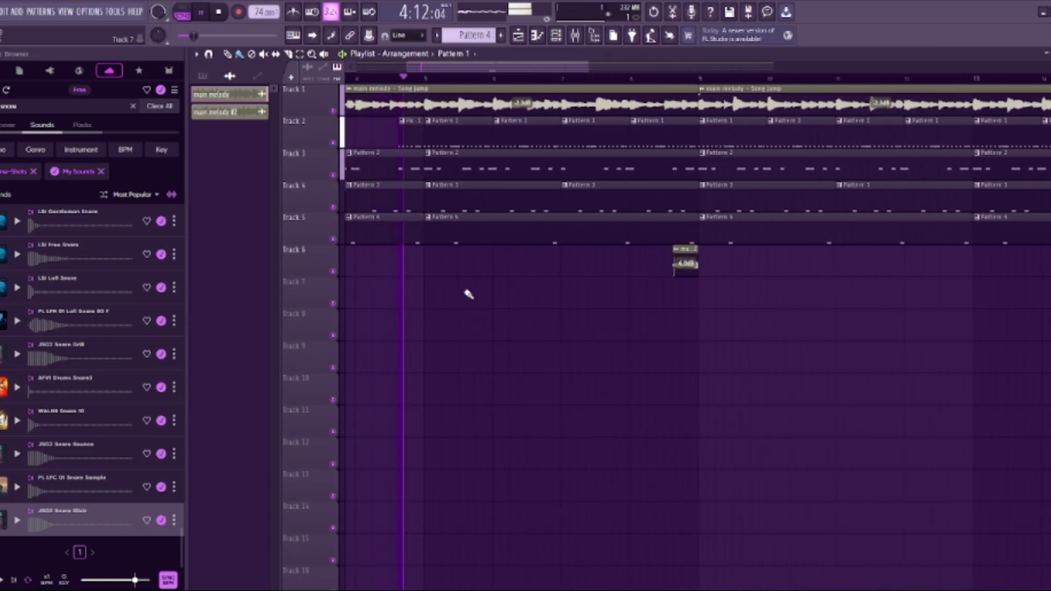
Rebalance the drum and melody levels in the mixer by lowering inserts 1, 2 and 3, and close the open windows.
click(575, 36)
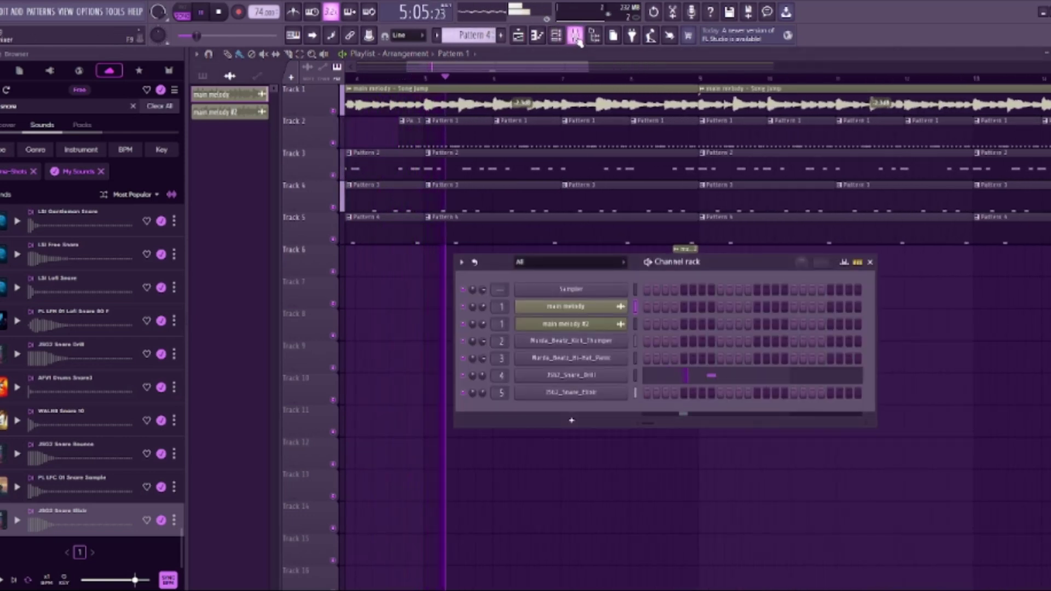
click(576, 37)
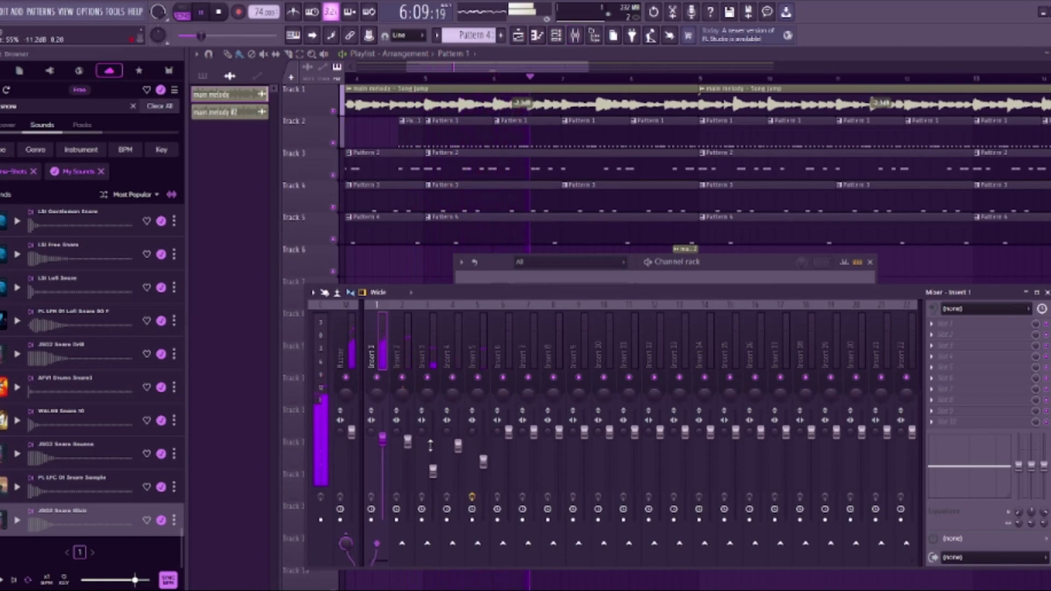
key(F12)
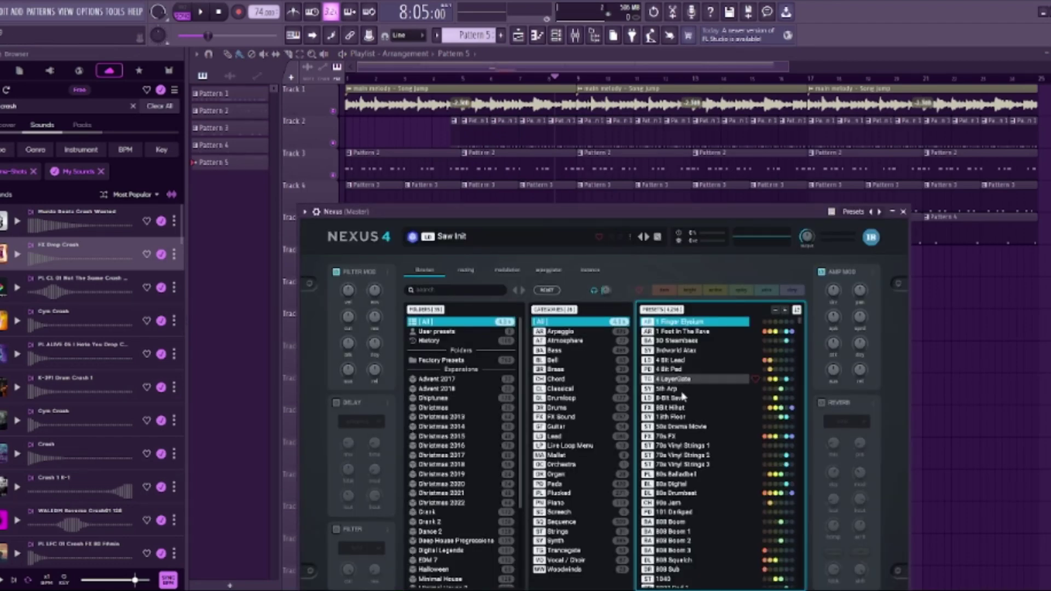
Load the Nexus Grandpiano Octaved preset in Nexus and show the mixer for the new instrument.
scroll(672, 479, down, 5)
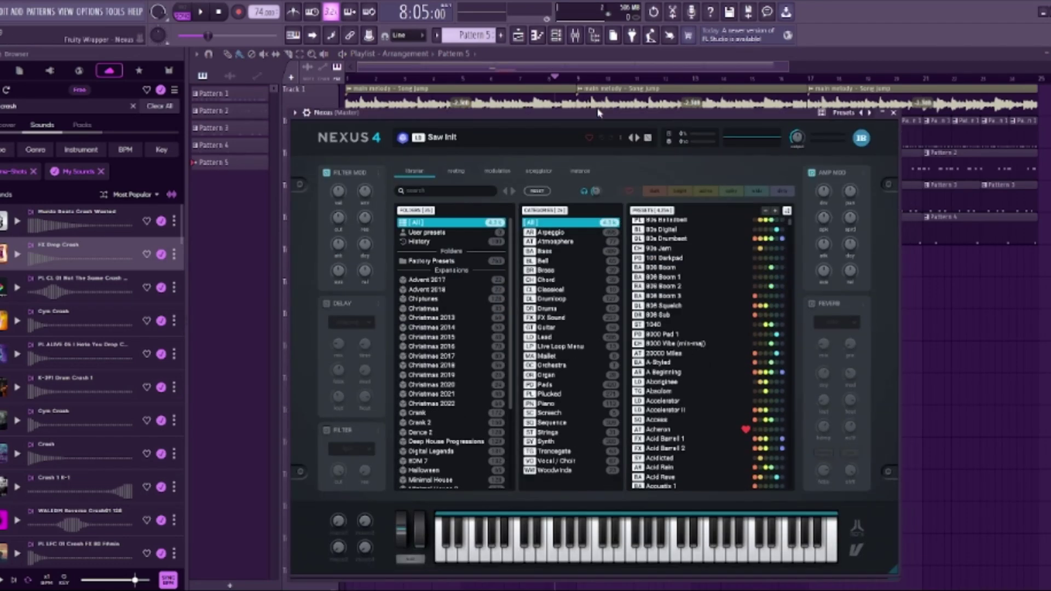
key(F9)
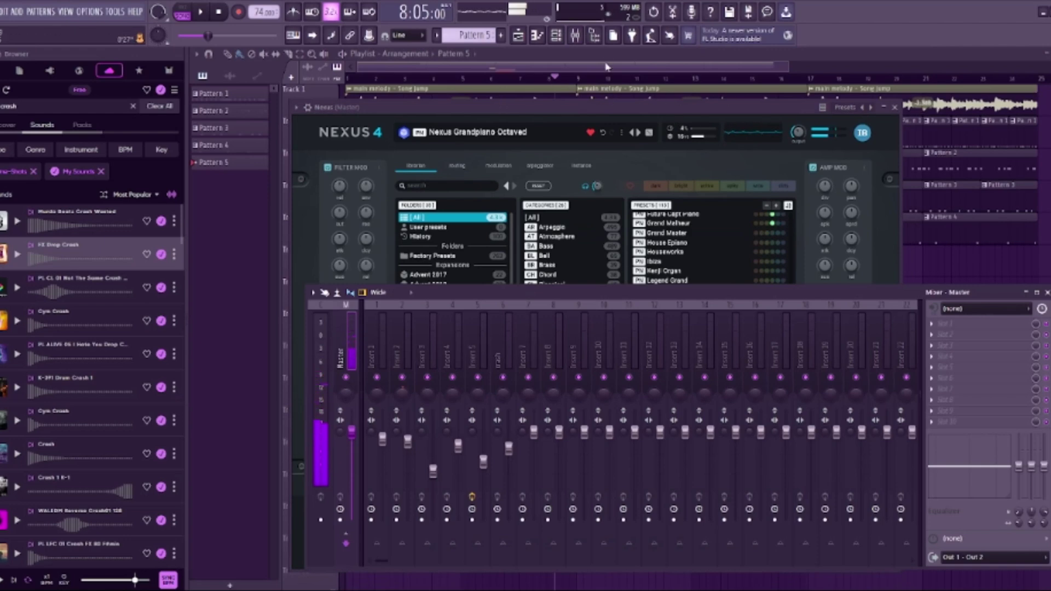
click(564, 40)
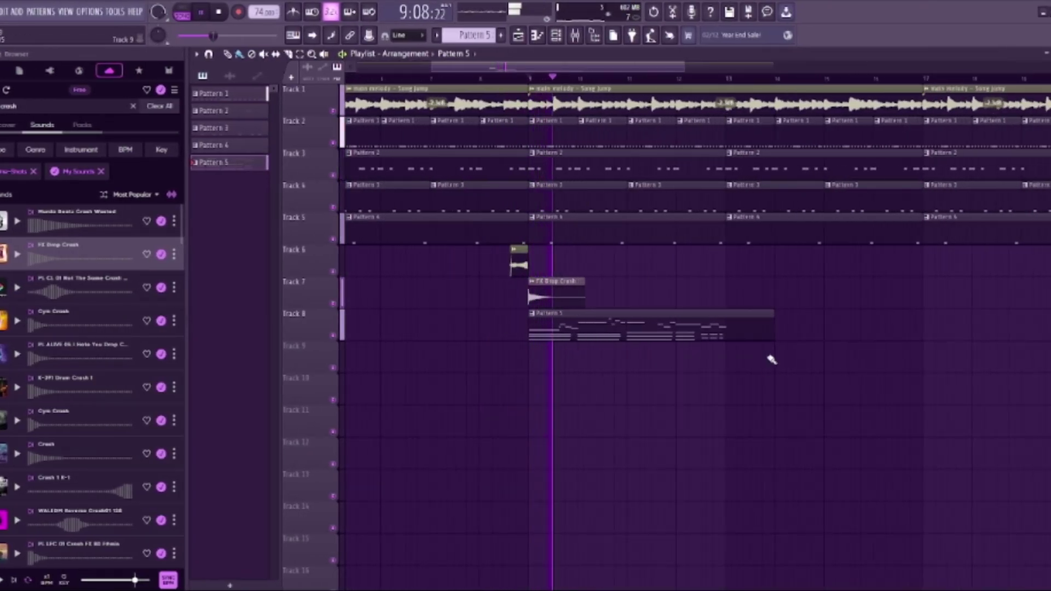
Trim the Pattern 5 clip on Track 8 to four bars and review its notes in the Nexus piano roll.
drag(772, 335, 718, 335)
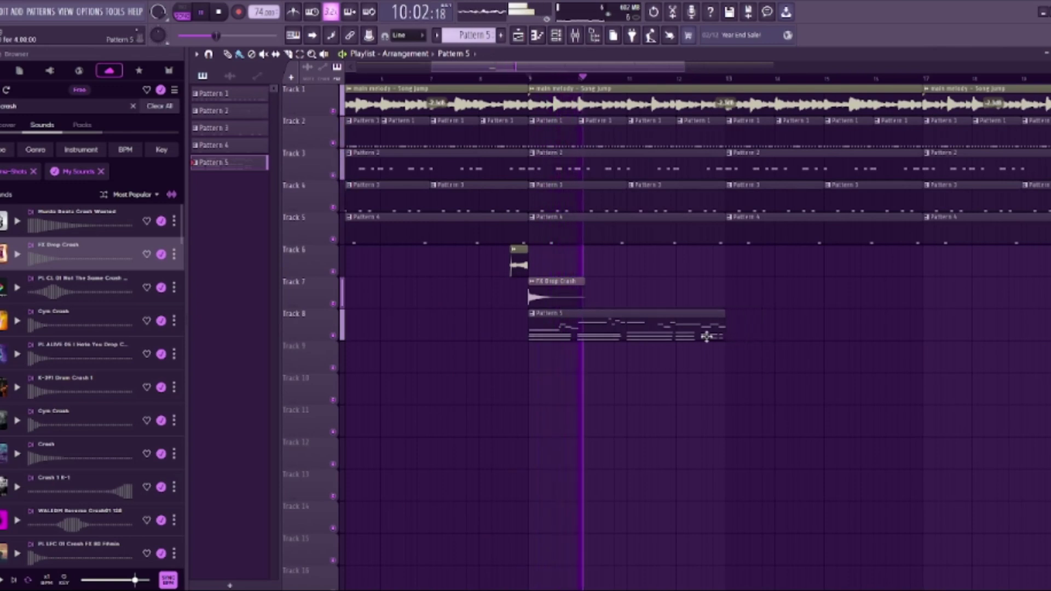
double_click(707, 335)
scroll(564, 350, left, 5)
scroll(317, 353, up, 3)
drag(387, 338, 441, 340)
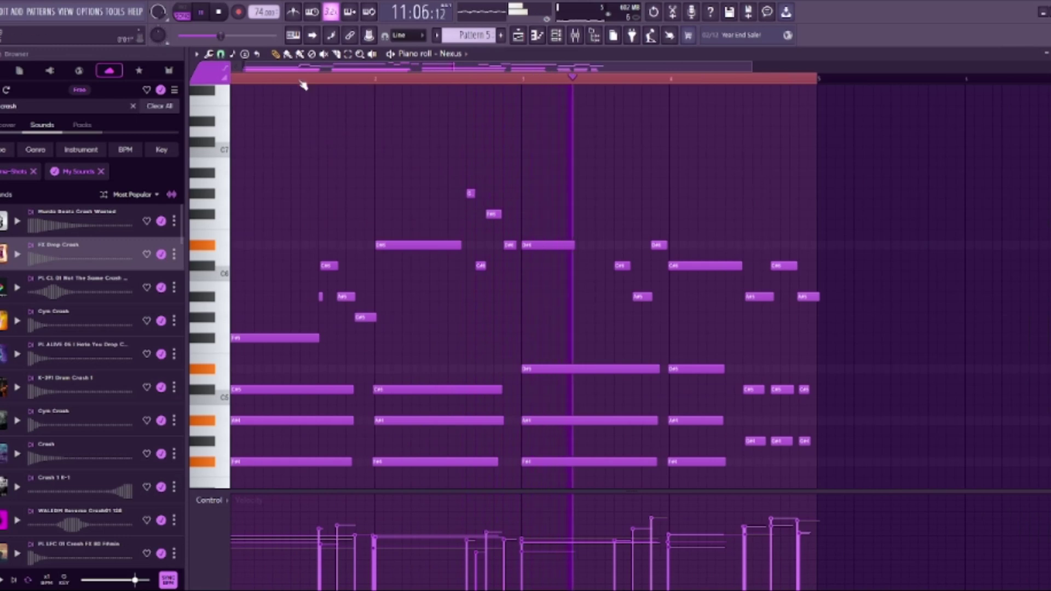
right_click(594, 81)
scroll(610, 280, down, 2)
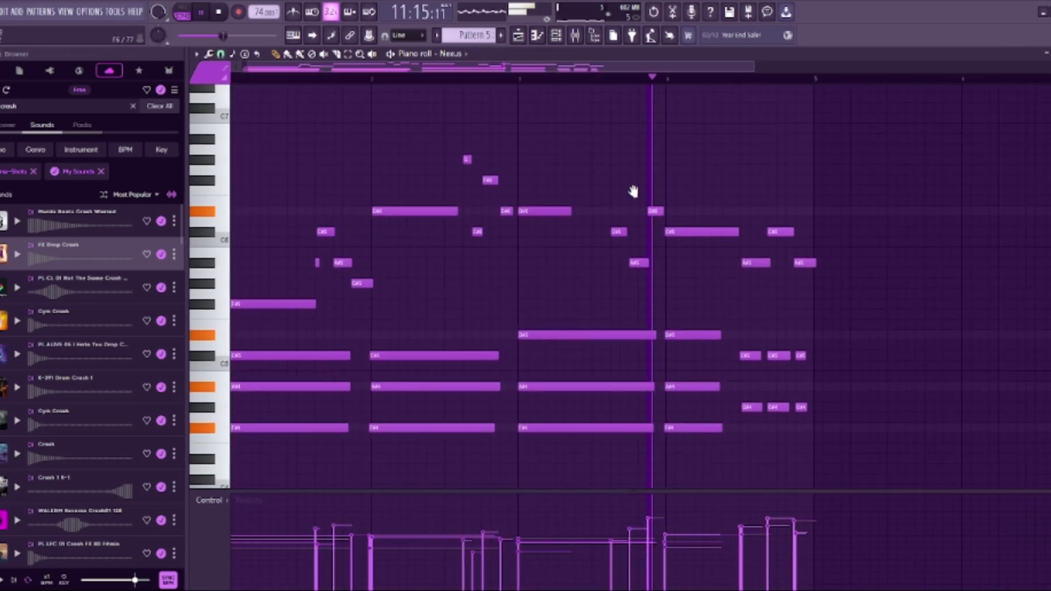
scroll(699, 365, up, 3)
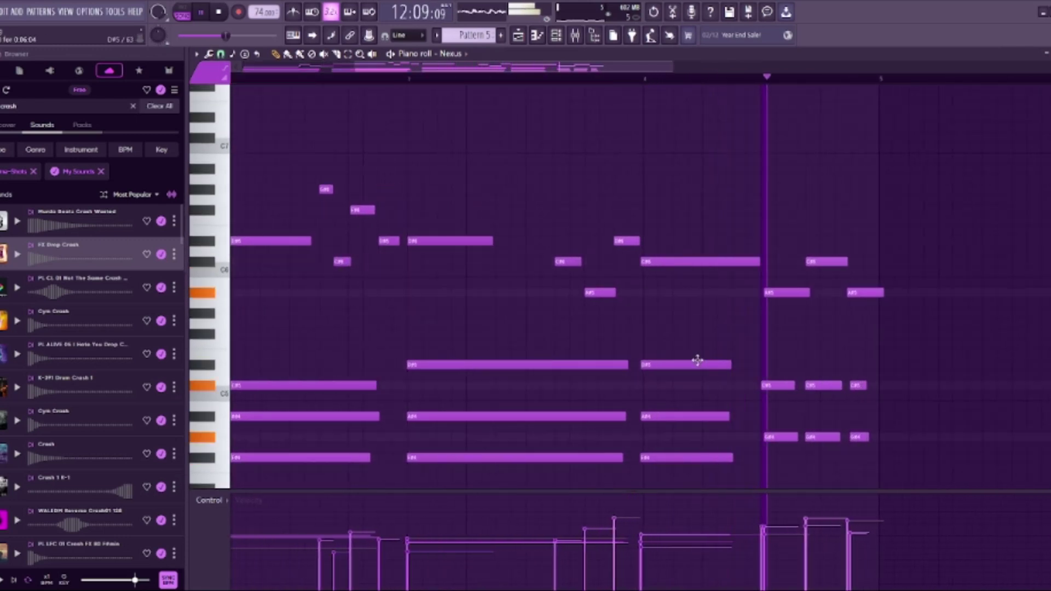
scroll(627, 356, down, 3)
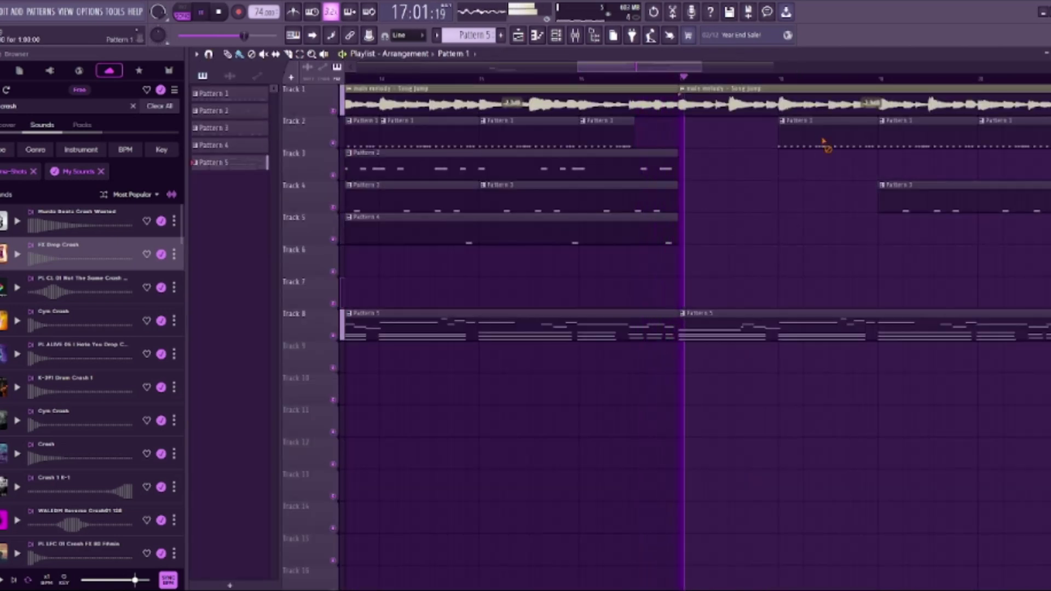
Delete the remaining drum pattern clips on Tracks 2 to 5 between bars 17 and 21 to create a breakdown.
scroll(879, 205, down, 3)
right_click(889, 136)
right_click(897, 194)
scroll(903, 175, up, 2)
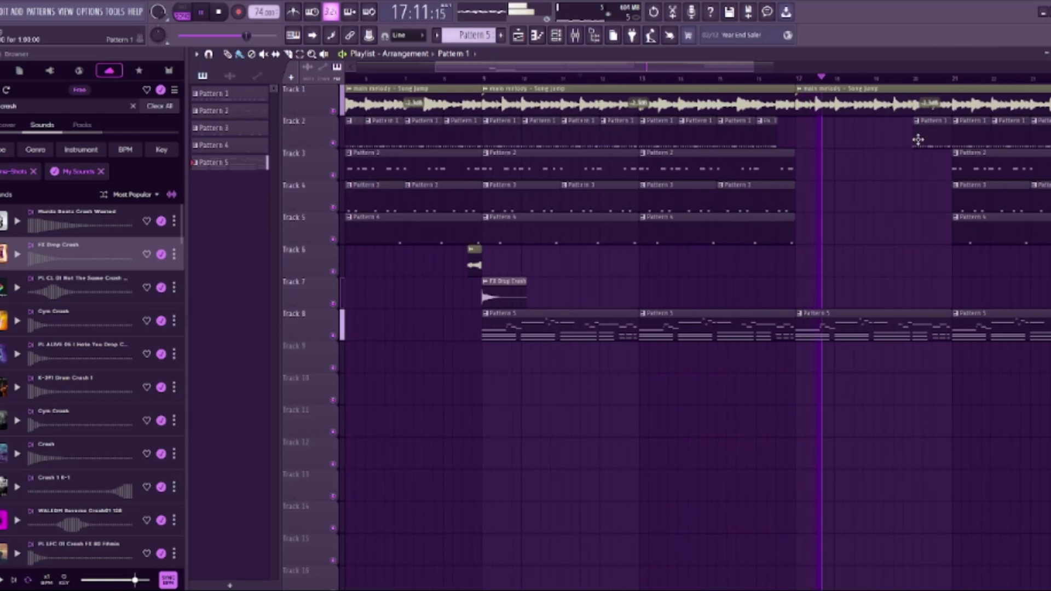
scroll(873, 159, down, 3)
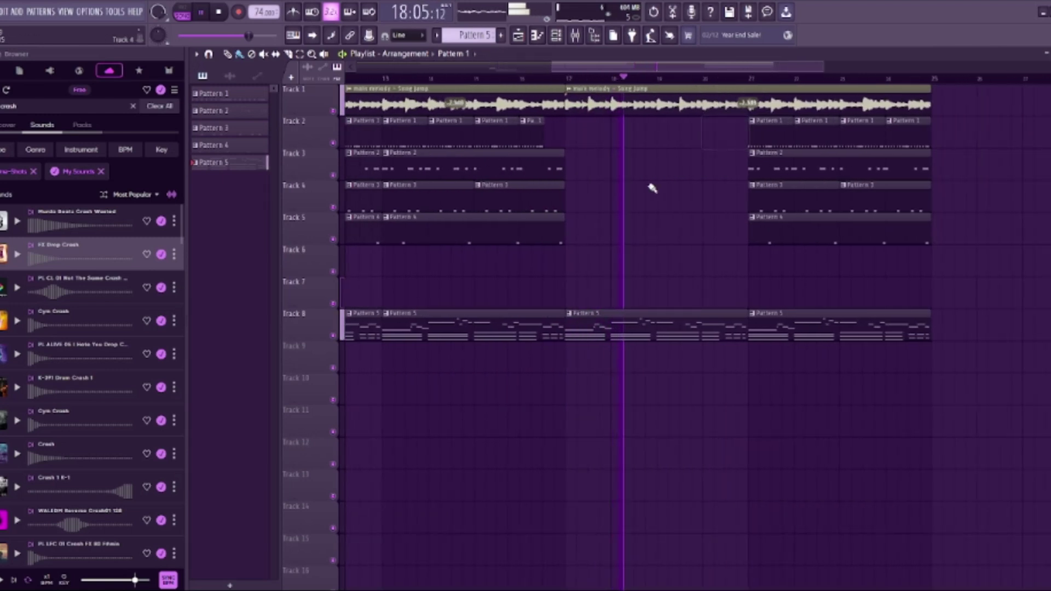
scroll(633, 258, down, 3)
scroll(633, 263, up, 4)
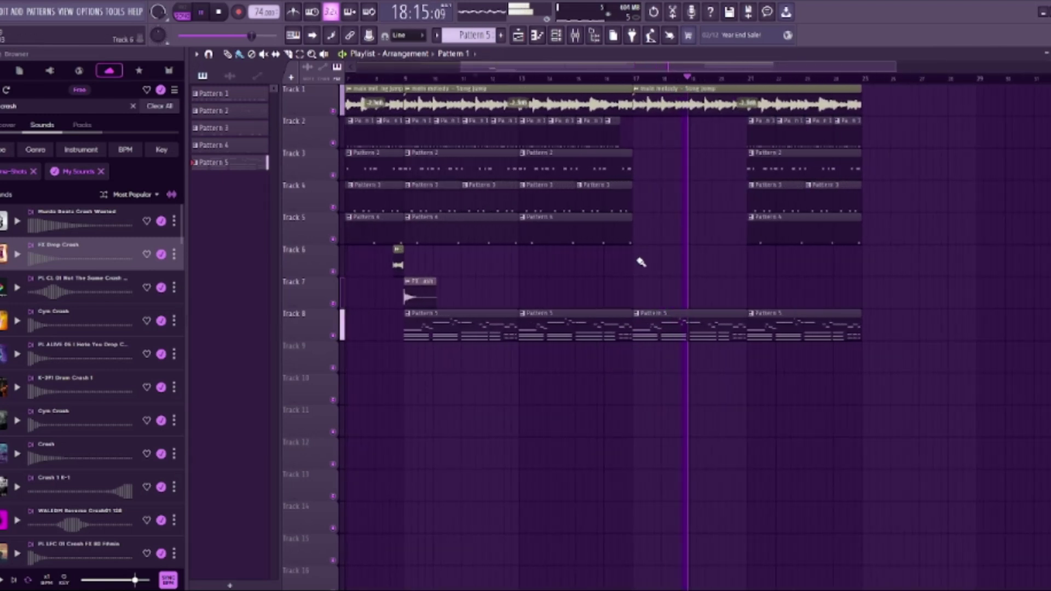
Place the PL CL 01 Not The Same Crash sample on Track 9, leading into bar 17.
key(space)
key(space)
drag(76, 287, 629, 354)
scroll(657, 350, up, 3)
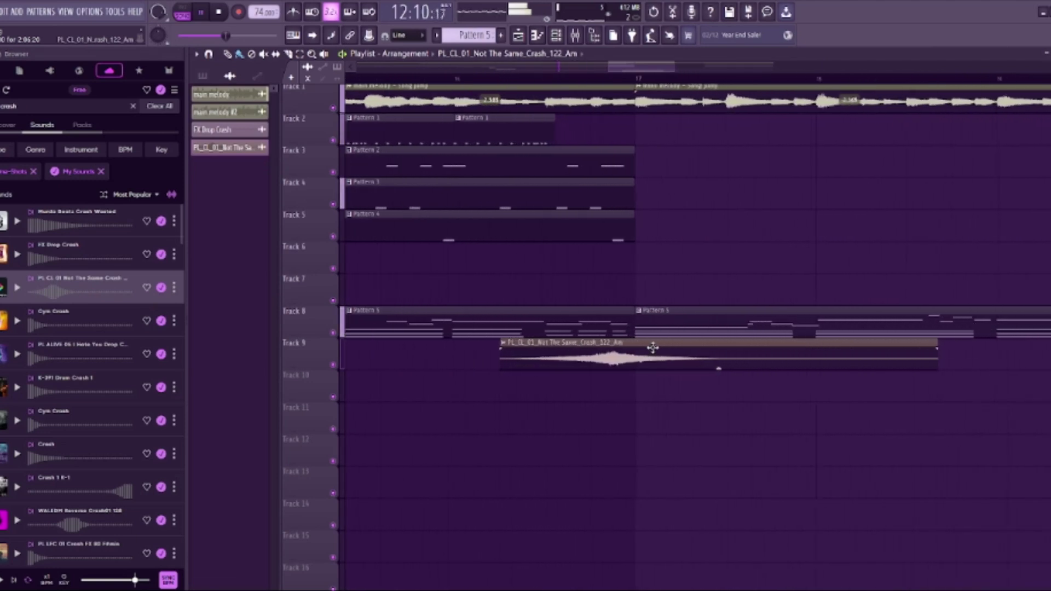
Lower the Not The Same Crash clip's channel volume to about -4.3 dB.
double_click(669, 349)
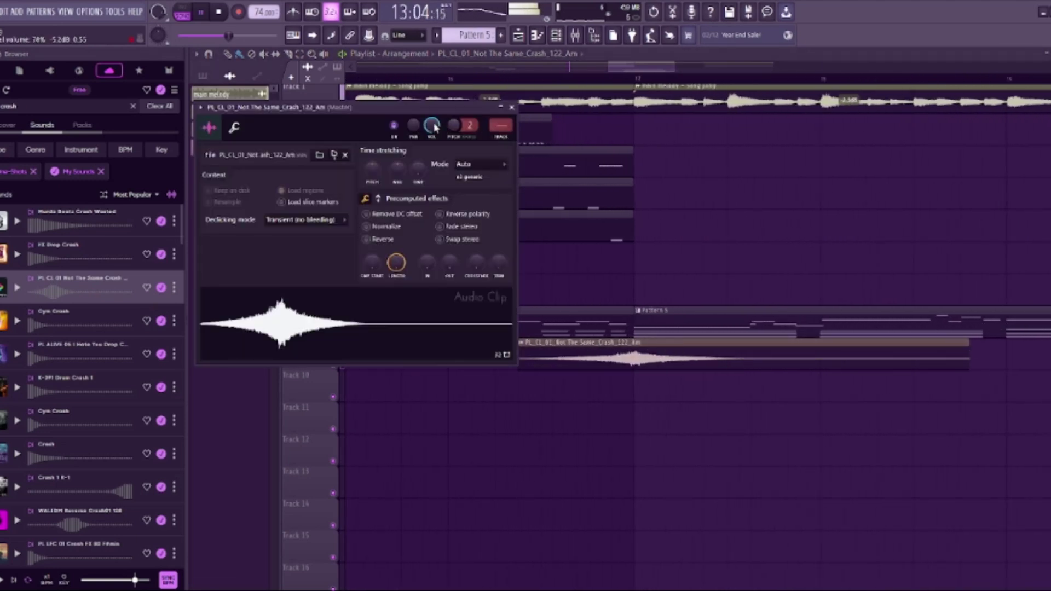
key(Escape)
scroll(564, 235, down, 3)
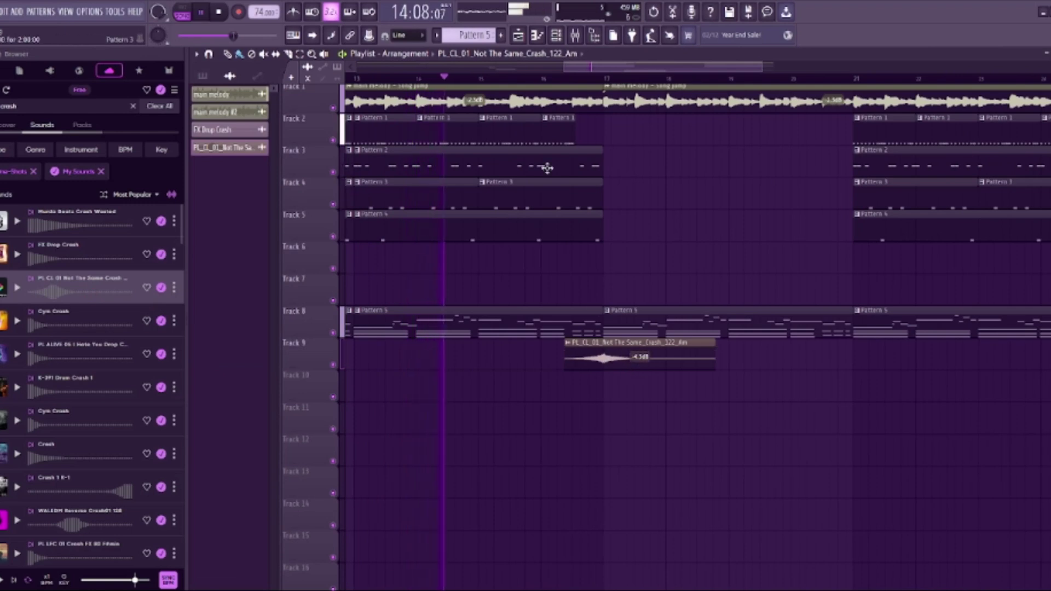
Play the transition into bar 17 and reduce the crash clip's channel volume further to -5.5 dB.
scroll(612, 216, up, 2)
scroll(624, 200, down, 3)
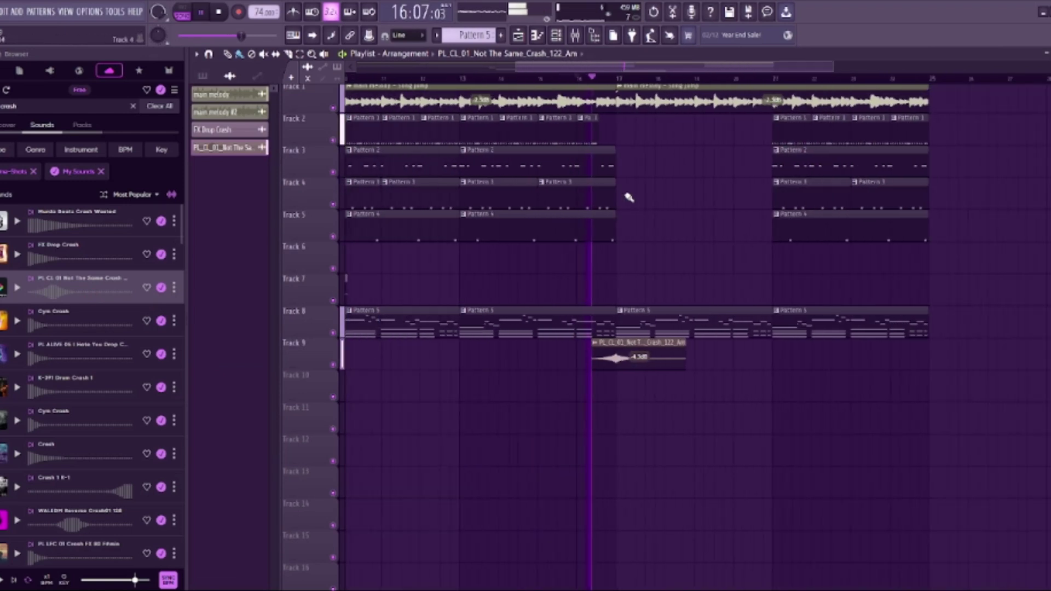
scroll(626, 197, up, 1)
scroll(614, 333, up, 2)
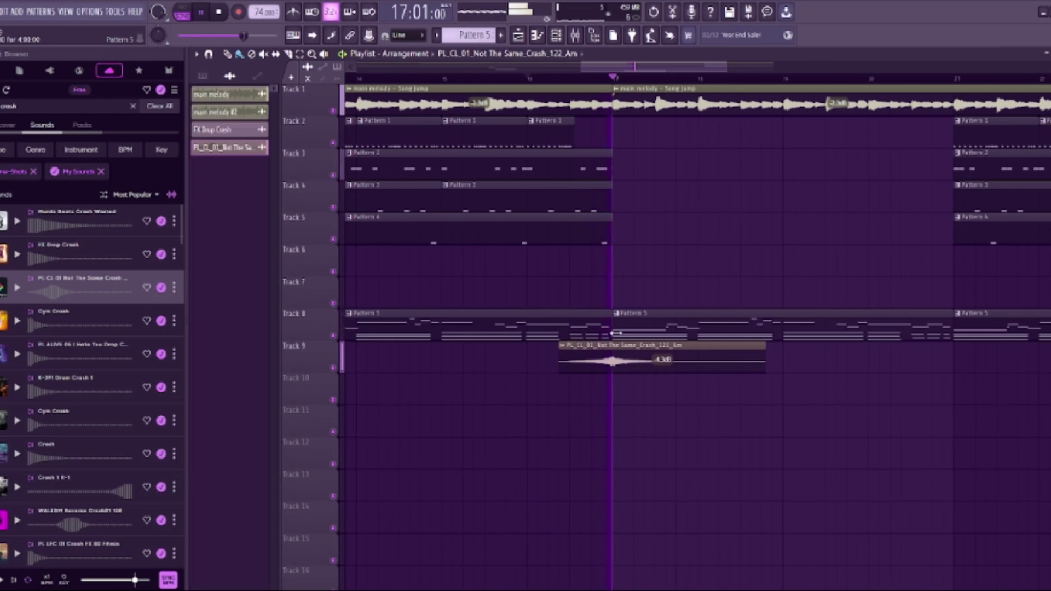
scroll(615, 334, down, 2)
double_click(634, 367)
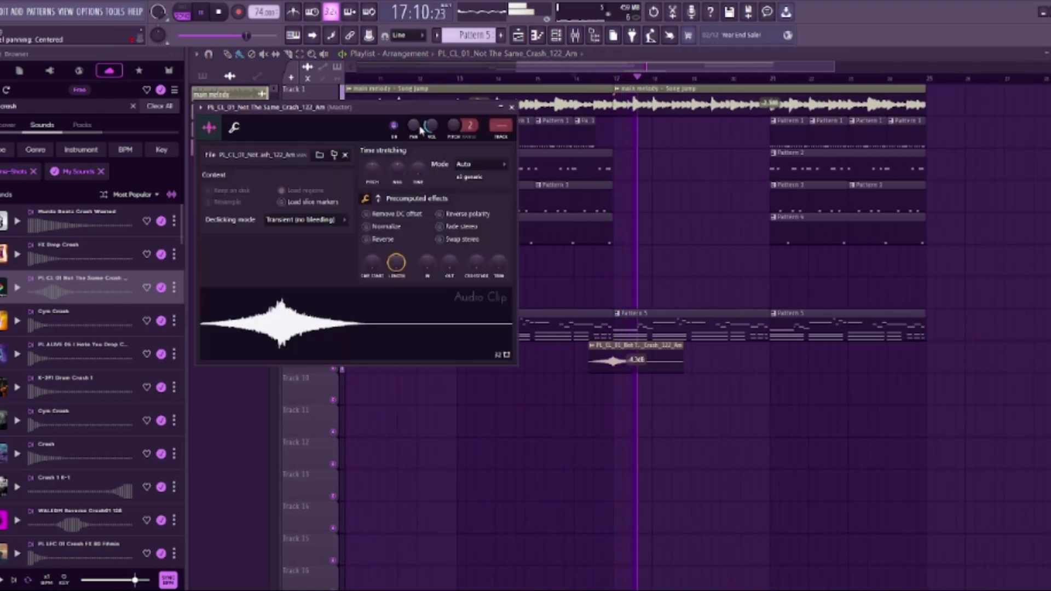
click(512, 107)
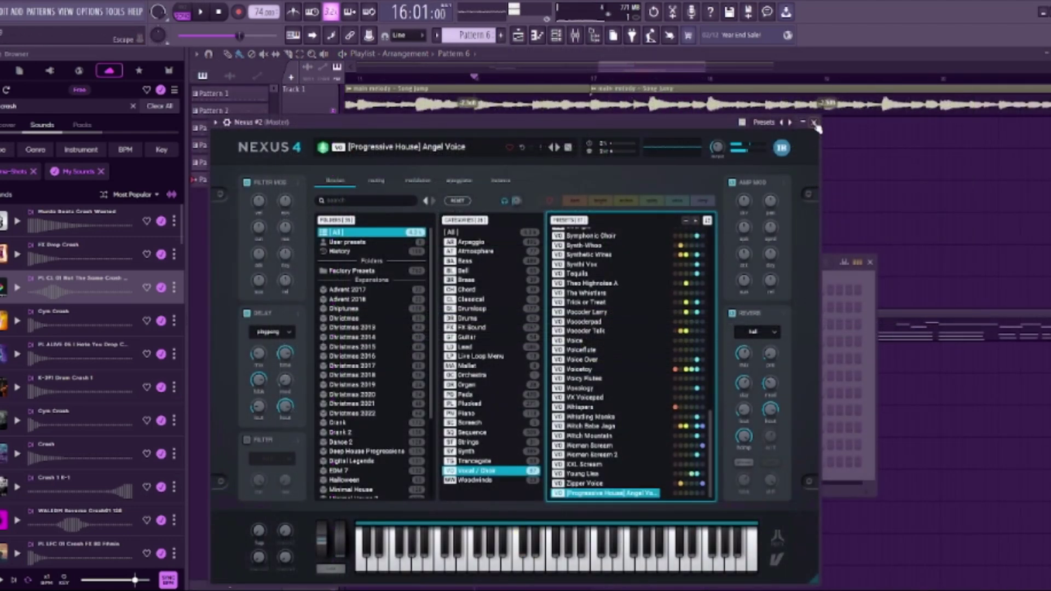
Close the Nexus #2 Angel Voice preset window and open that channel's piano roll for Pattern 6.
click(814, 123)
key(F6)
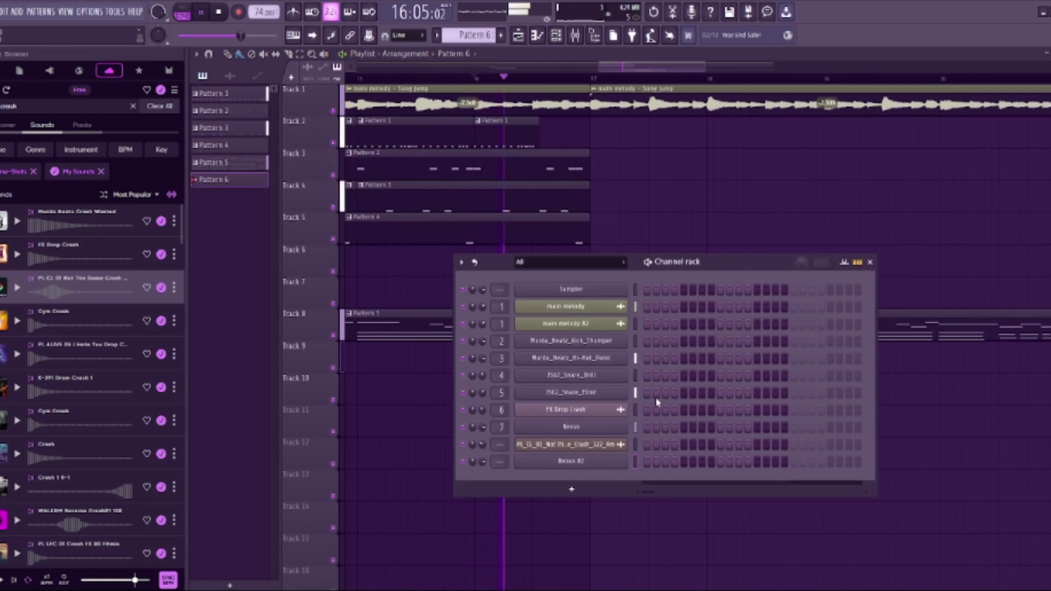
right_click(601, 461)
click(651, 428)
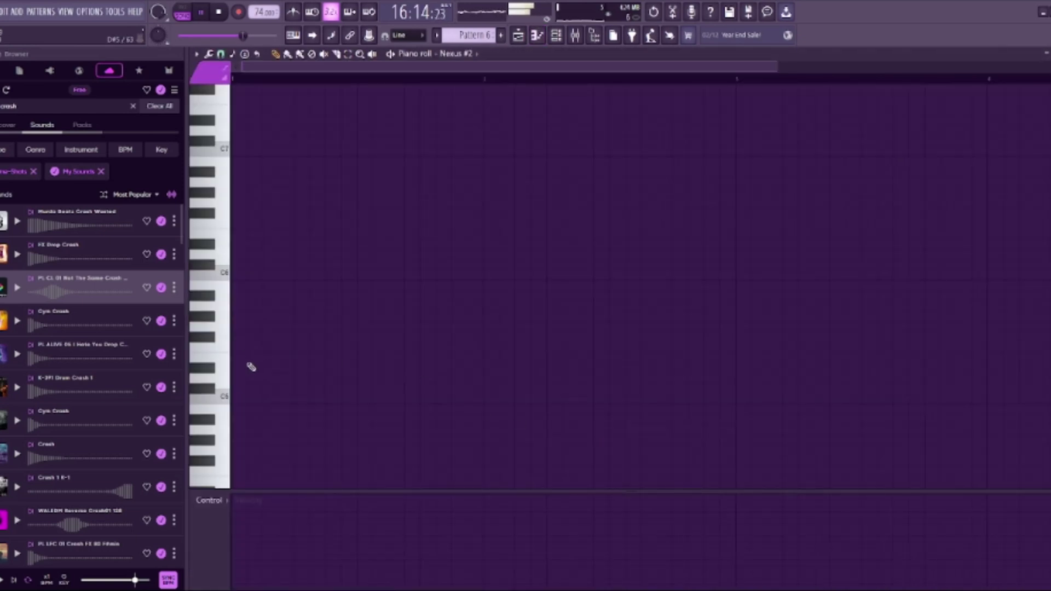
Draw a short C#5 note followed by a long D#5 note at the start of the Nexus #2 pattern.
key(space)
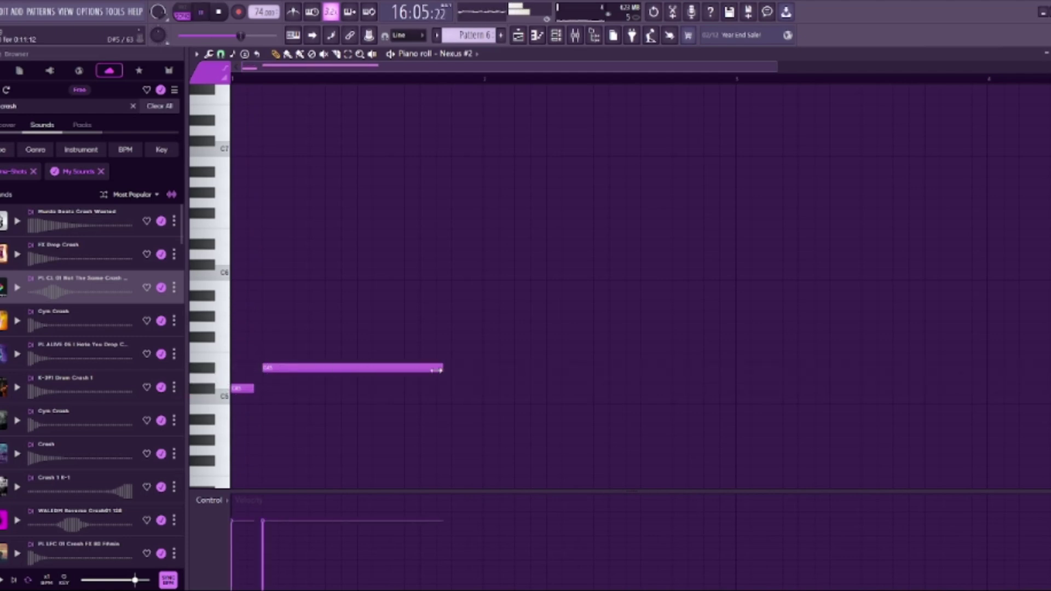
key(F7)
key(space)
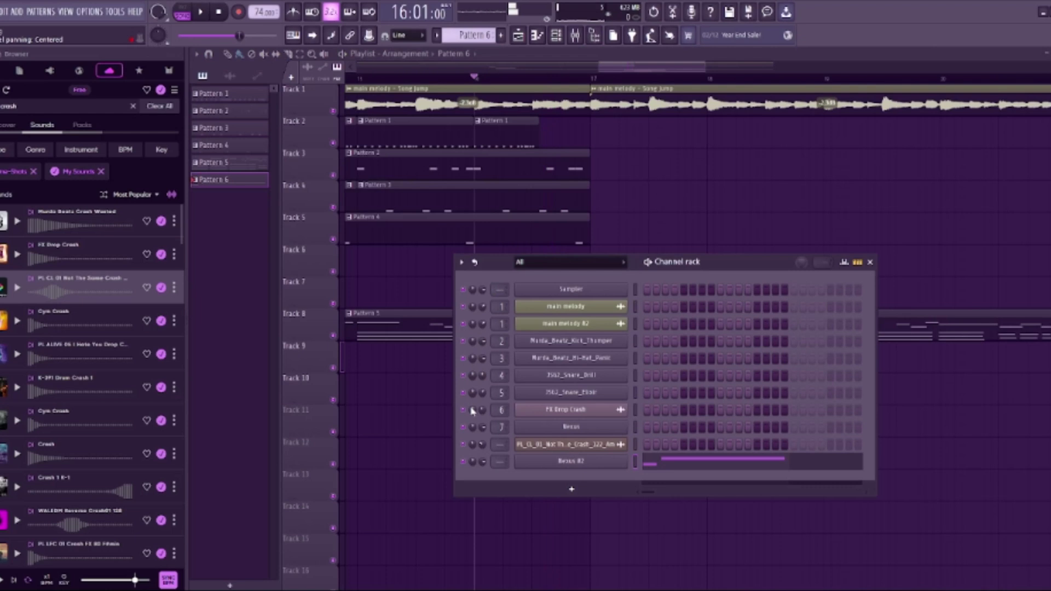
key(F7)
key(space)
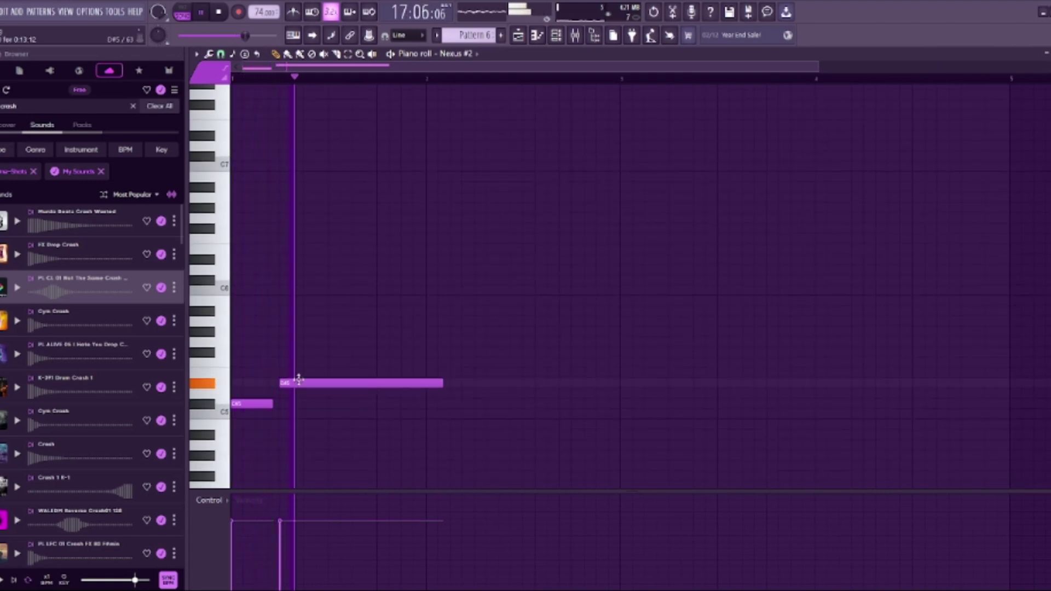
Lengthen the opening C#5 note so that it overlaps the start of the long D#5 note.
scroll(256, 356, up, 4)
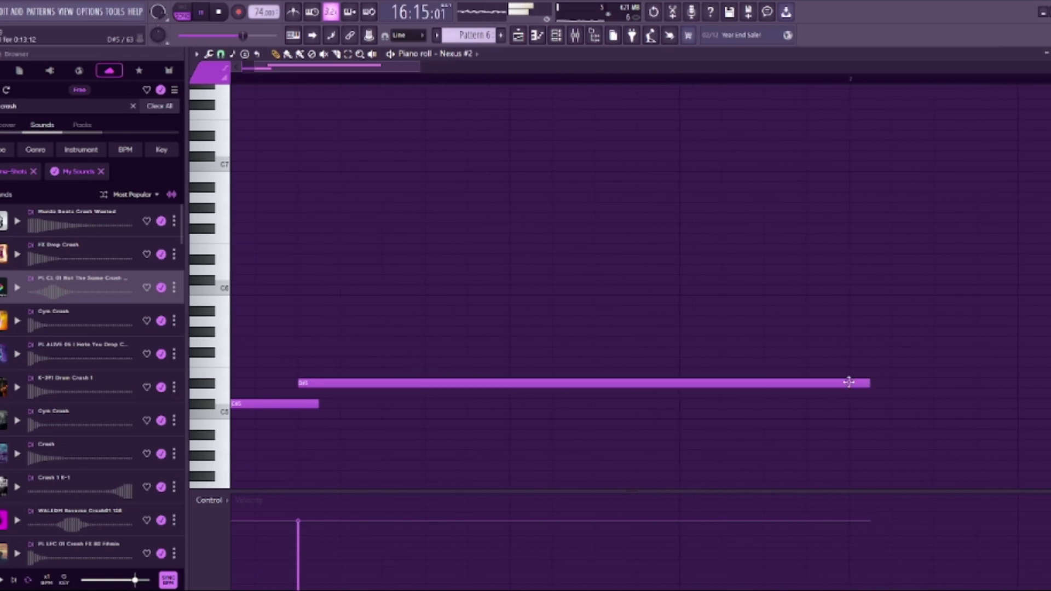
scroll(756, 371, down, 2)
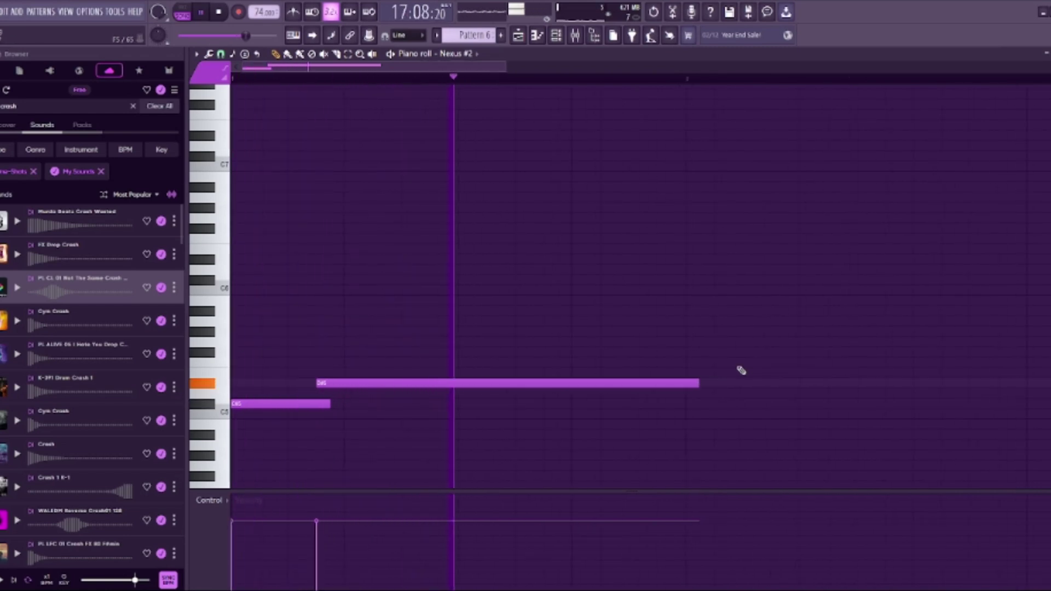
scroll(742, 366, down, 2)
drag(709, 357, 493, 367)
key(space)
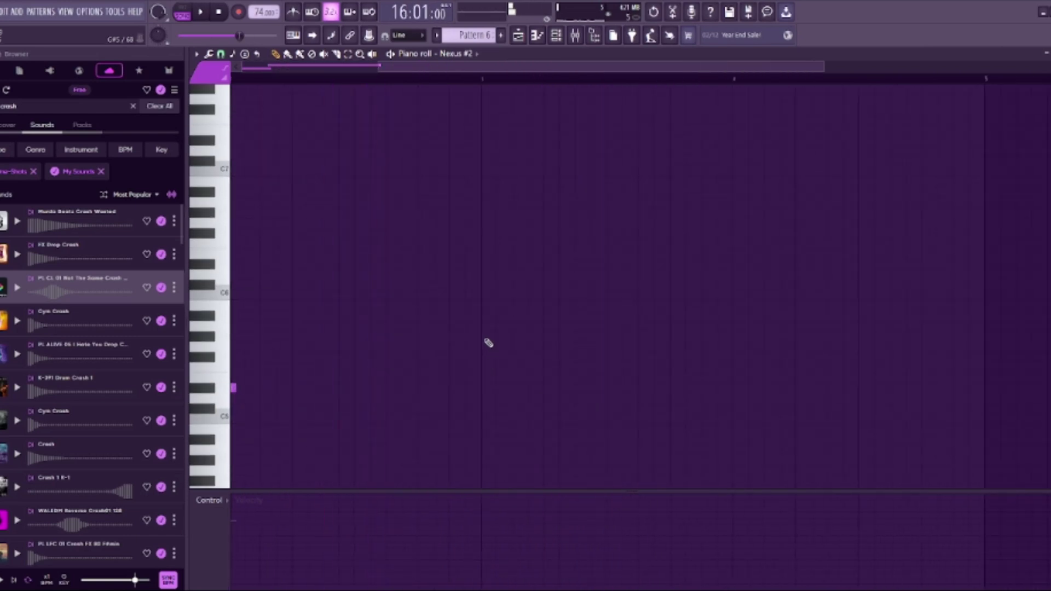
Add a rising G#5, C#6, F6, F#6 run into bar 3 and F#6, G#6, D#6, F#6 closing bar 4, and extend the D#5 past bar 2.
click(488, 339)
drag(522, 339, 490, 342)
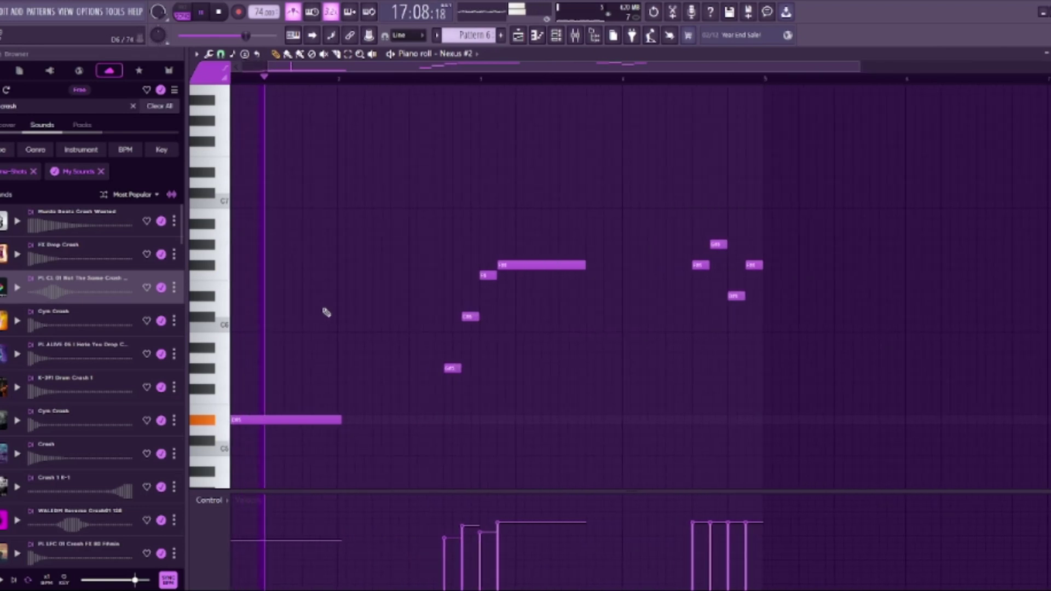
drag(341, 420, 295, 411)
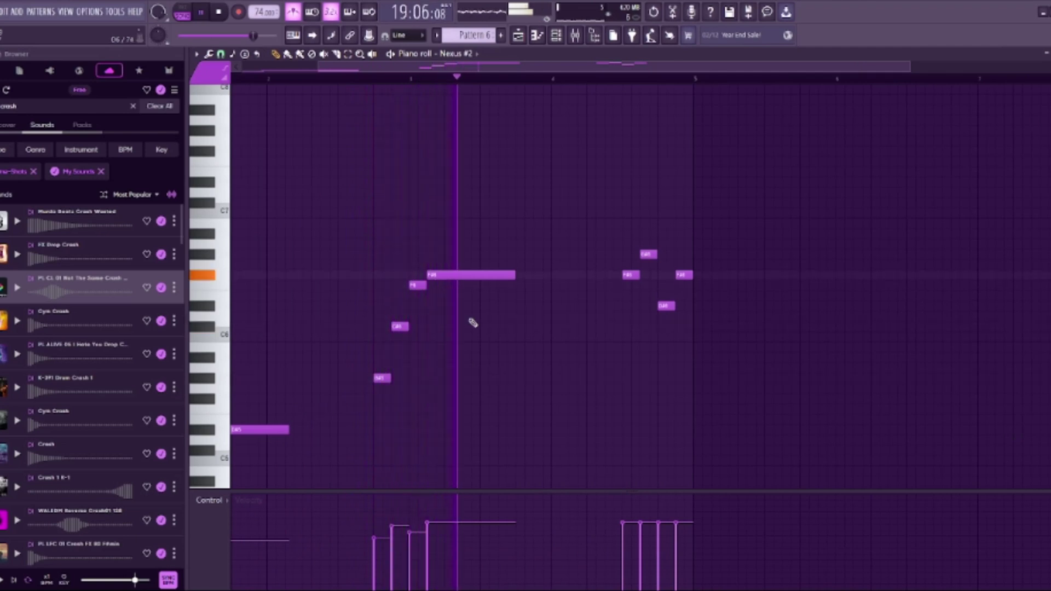
Lower the velocity of the sustained F#6 note in bar 3.
scroll(471, 321, down, 2)
scroll(473, 323, up, 1)
ctrl+click(500, 275)
click(455, 552)
click(455, 547)
ctrl+click(484, 443)
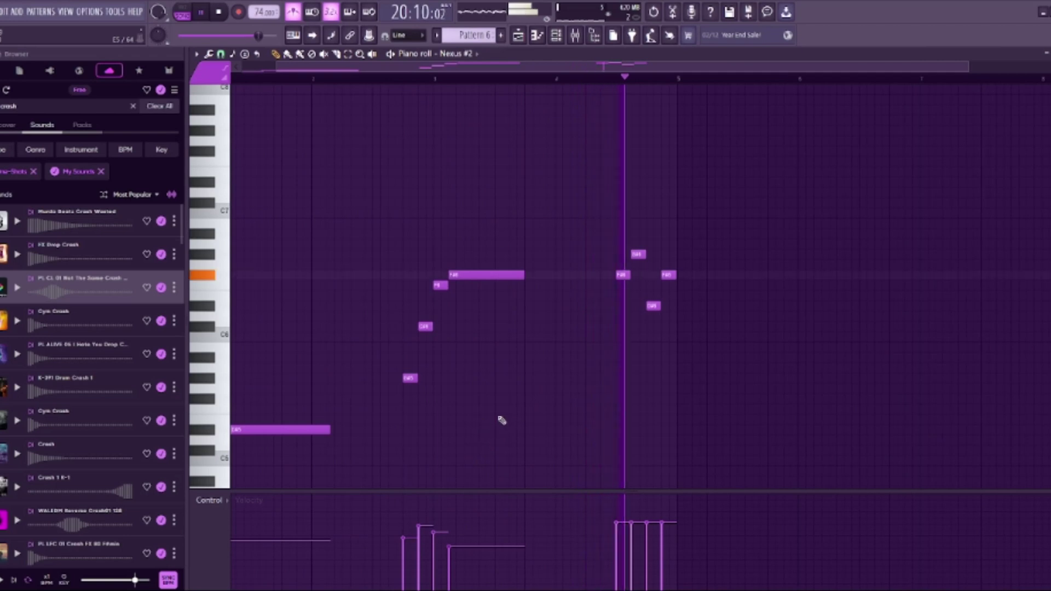
Duplicate the Pattern 6 clip on Track 10 so that it also fills bars 21 to 25.
key(F5)
scroll(619, 438, down, 5)
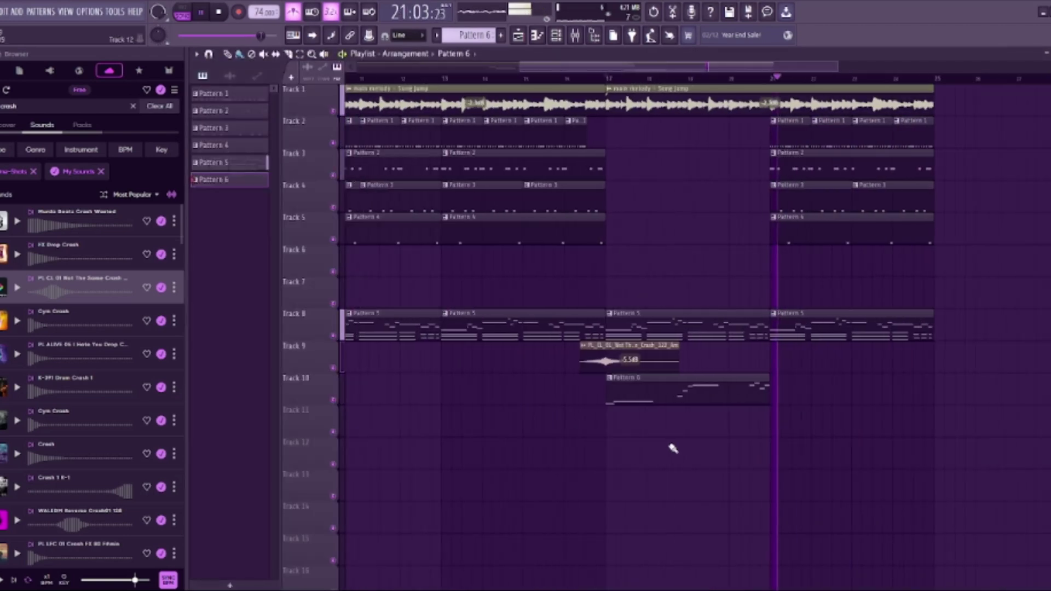
click(766, 391)
ctrl+click(777, 354)
scroll(835, 333, down, 5)
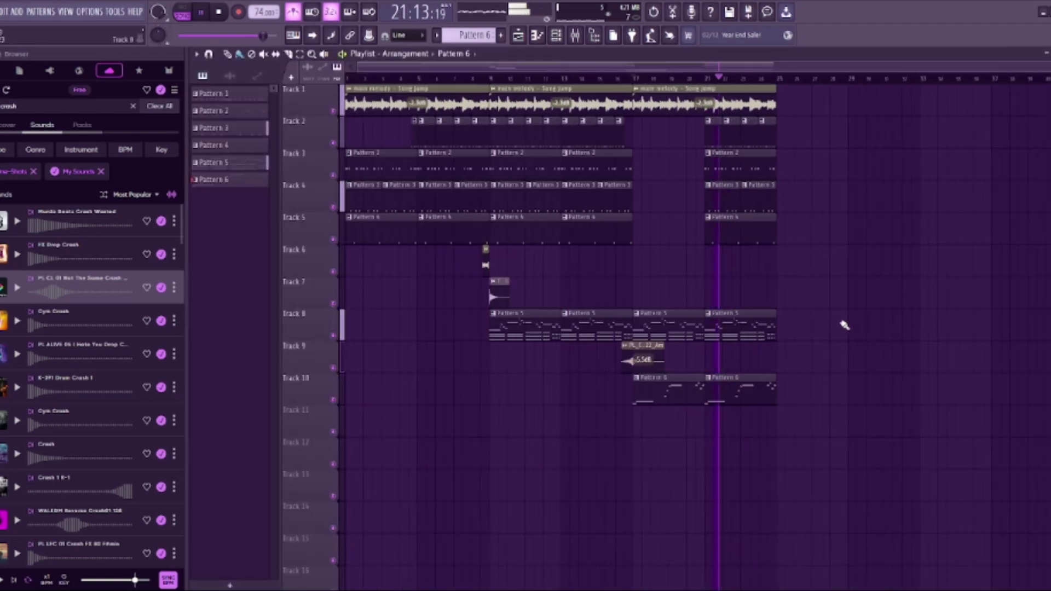
Duplicate the selected arrangement section past bar 25 and delete the unwanted Pattern 6 clips from the copy on Track 10.
scroll(837, 329, up, 2)
drag(800, 117, 594, 408)
key(ctrl+b)
right_click(817, 391)
right_click(855, 388)
drag(762, 130, 774, 239)
ctrl+click(767, 290)
scroll(765, 294, down, 2)
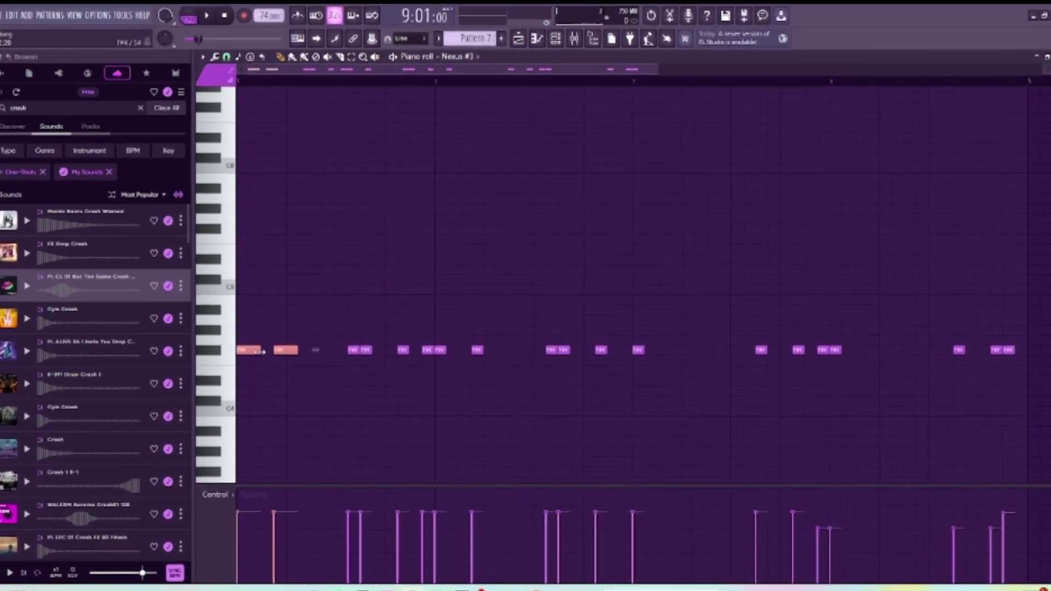
Lengthen the first three F#4 notes in bar 1 of the Nexus #3 pattern.
drag(345, 300, 331, 289)
ctrl+click(328, 308)
key(space)
drag(350, 341, 375, 345)
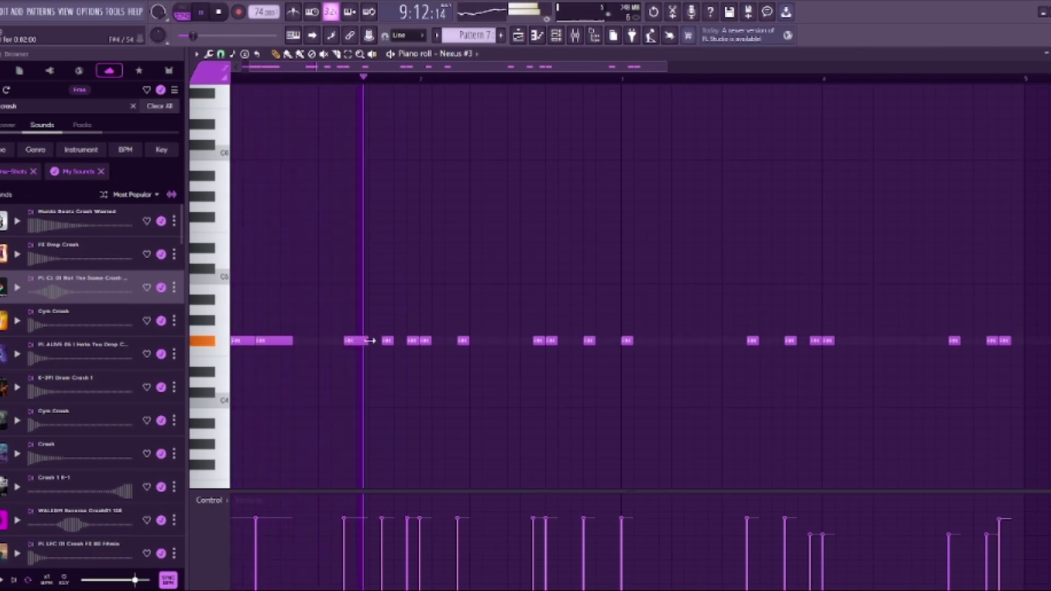
key(space)
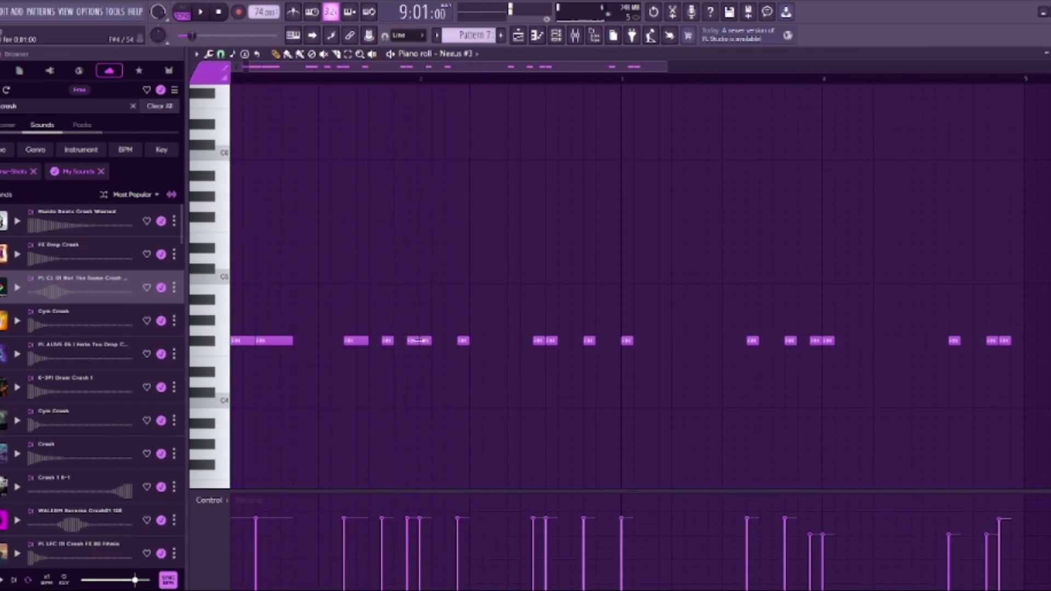
Replace the short F#4 pair around bar 2 with one longer note starting bar 2, and delete two more short notes within bar 2.
key(space)
right_click(428, 341)
scroll(398, 344, up, 3)
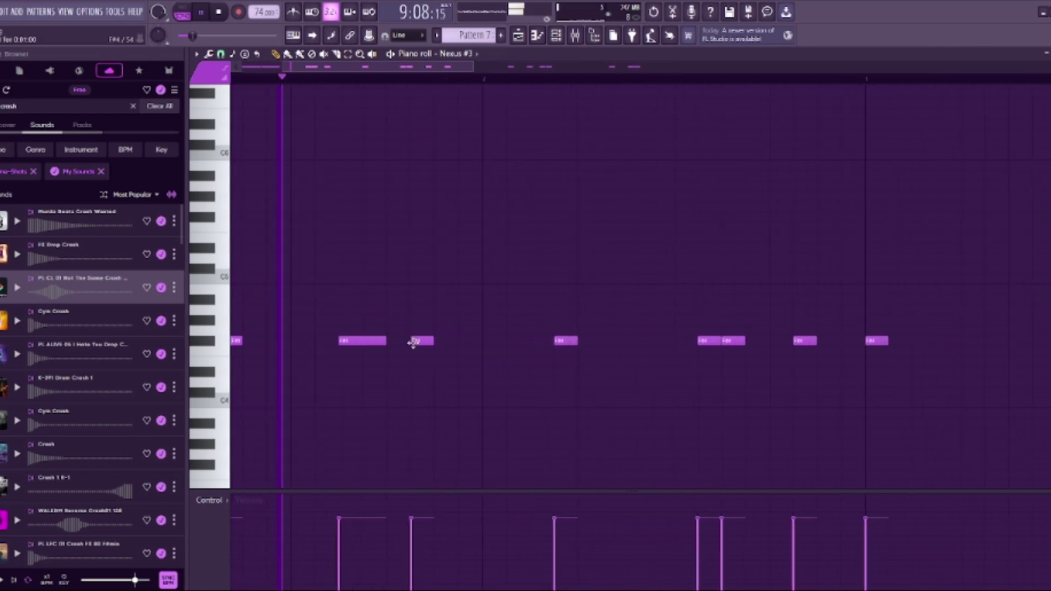
drag(498, 341, 578, 343)
right_click(594, 345)
right_click(755, 342)
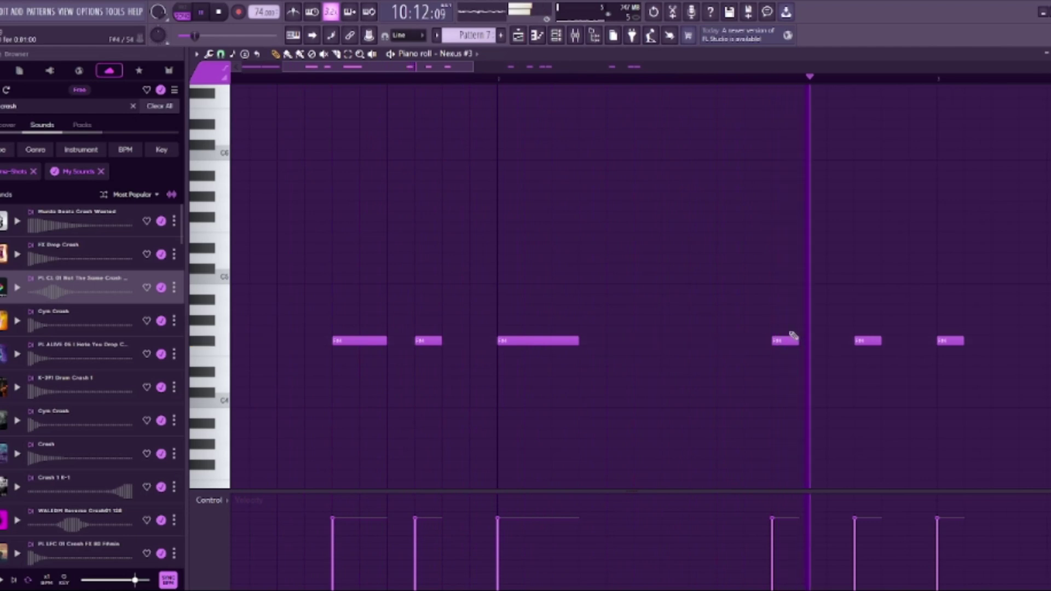
Repeat Pattern 7 on Track 11 from bar 9 to bar 25, leaving bars 17 to 21 empty.
drag(771, 306, 536, 317)
key(space)
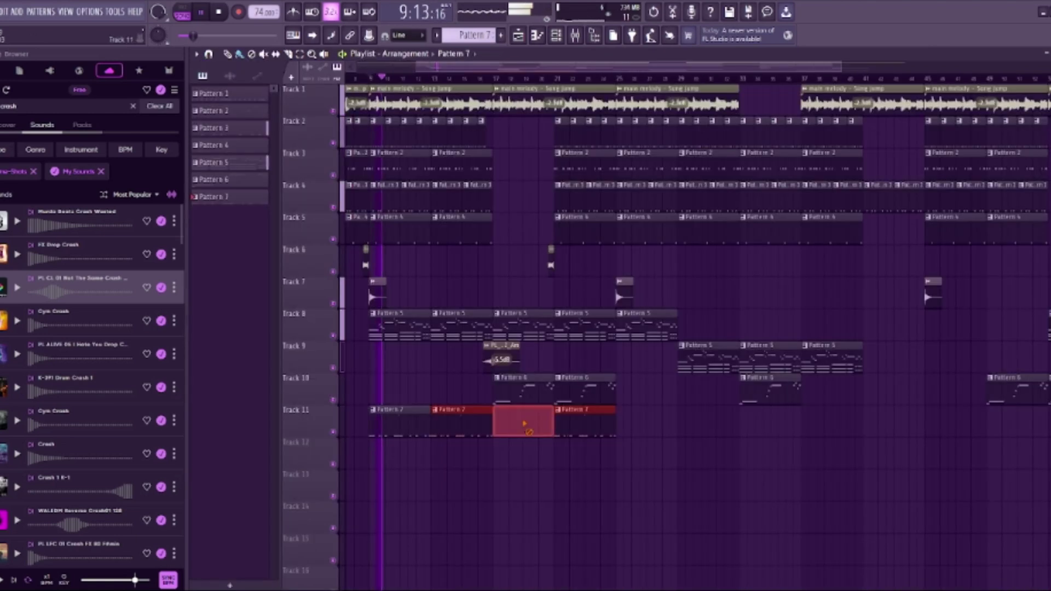
ctrl+click(512, 432)
Show the mixer and lower the sub insert's level to about -4.9 dB.
scroll(514, 442, up, 3)
scroll(515, 443, down, 1)
click(574, 35)
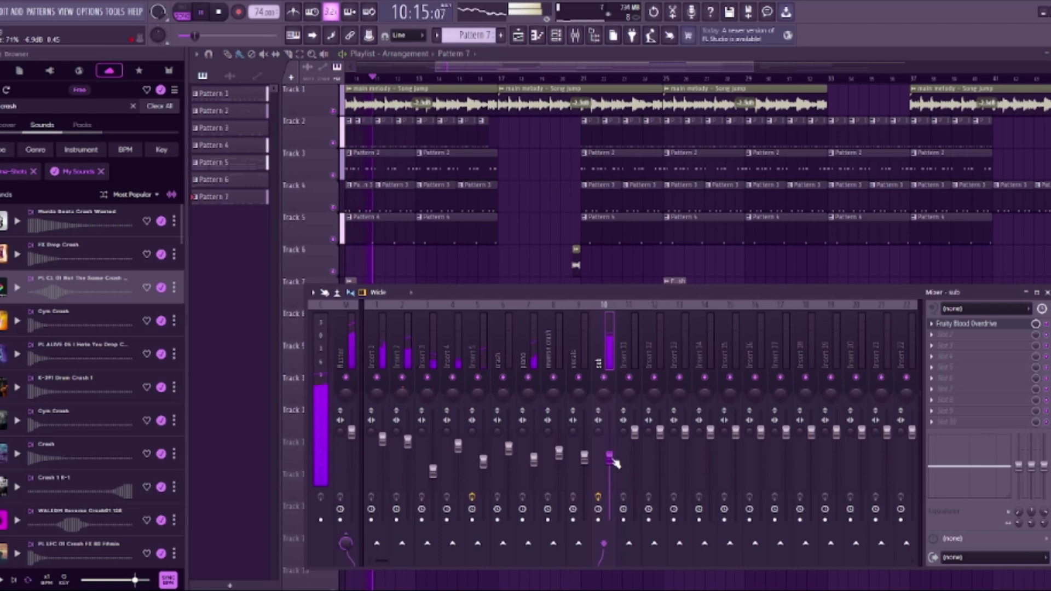
Hide the mixer and create a new empty pattern named Pattern 8.
key(F9)
scroll(567, 383, down, 2)
scroll(567, 405, up, 1)
drag(560, 460, 593, 425)
scroll(635, 441, down, 2)
scroll(492, 408, up, 4)
click(500, 36)
key(Return)
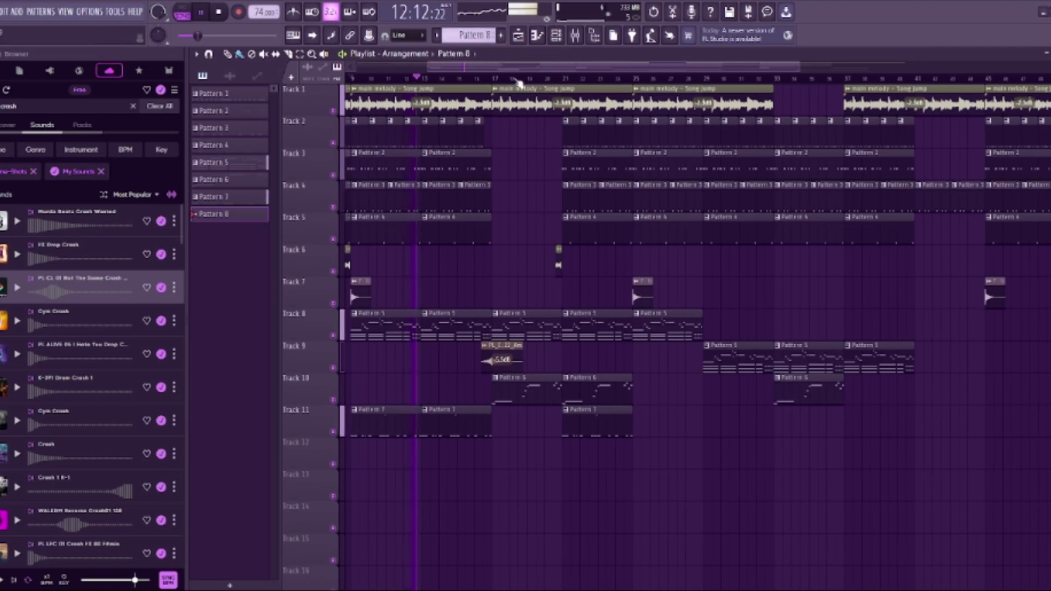
Place a Pattern 8 clip on Track 12 at bar 17 of the arrangement.
scroll(445, 291, up, 2)
drag(443, 291, 485, 296)
click(576, 460)
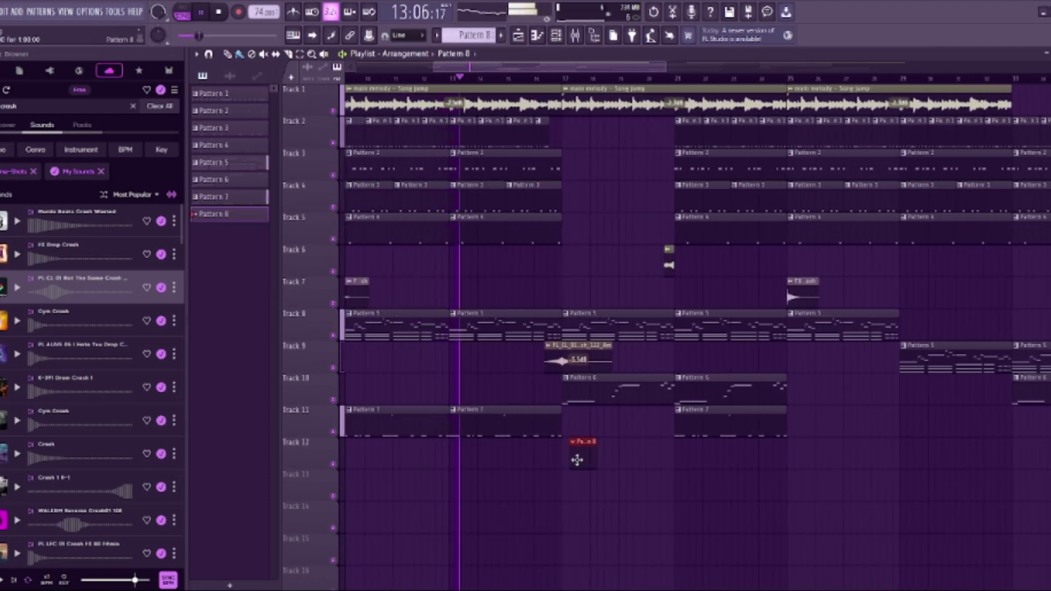
scroll(603, 460, down, 4)
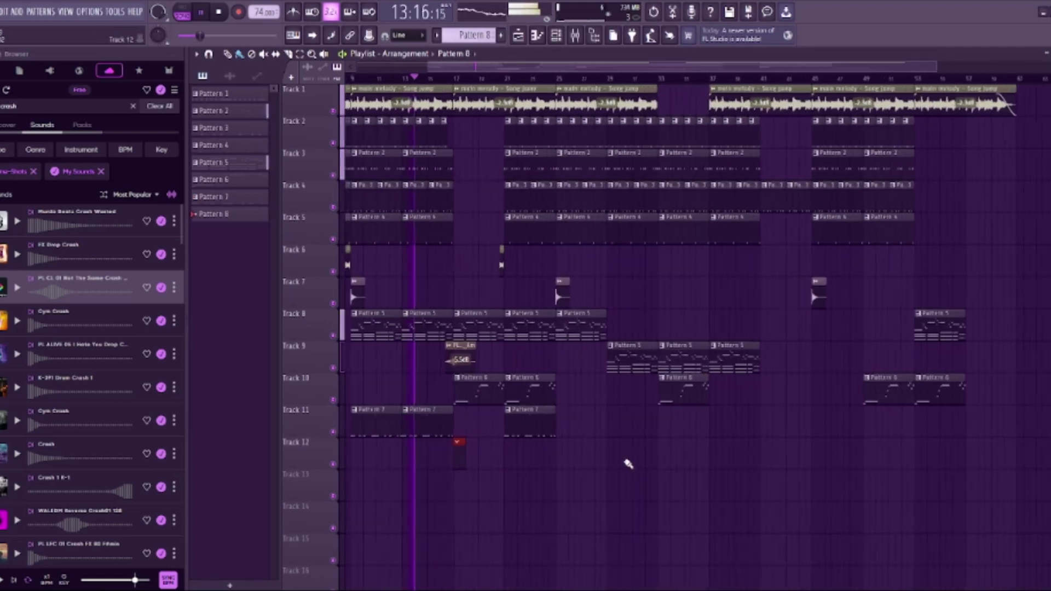
scroll(605, 449, down, 2)
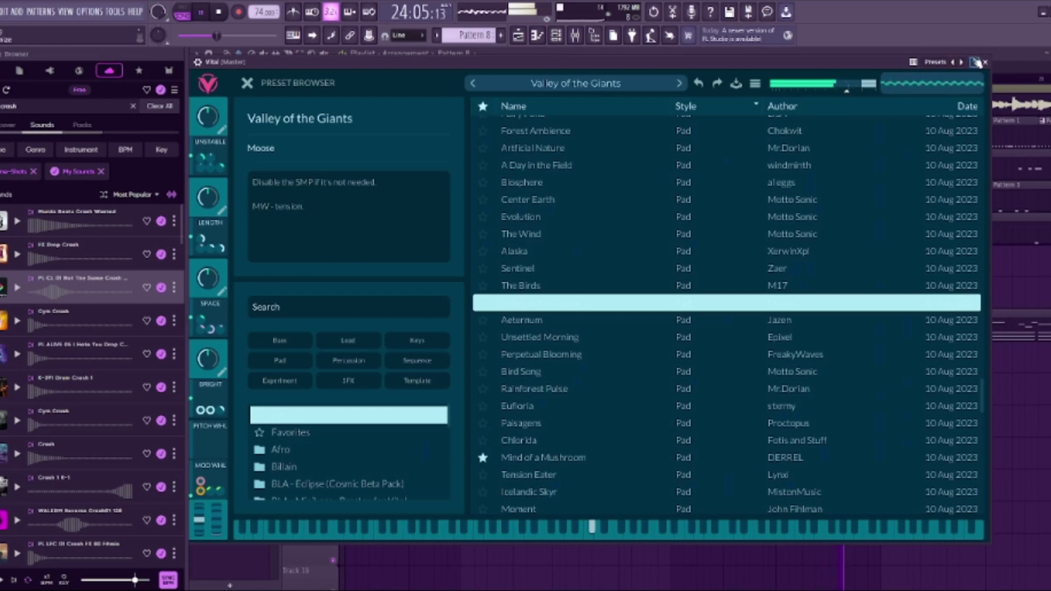
Close the Vital synth, show the mixer, and lower insert 11 and the sub insert, the latter to about -9.0 dB.
click(986, 63)
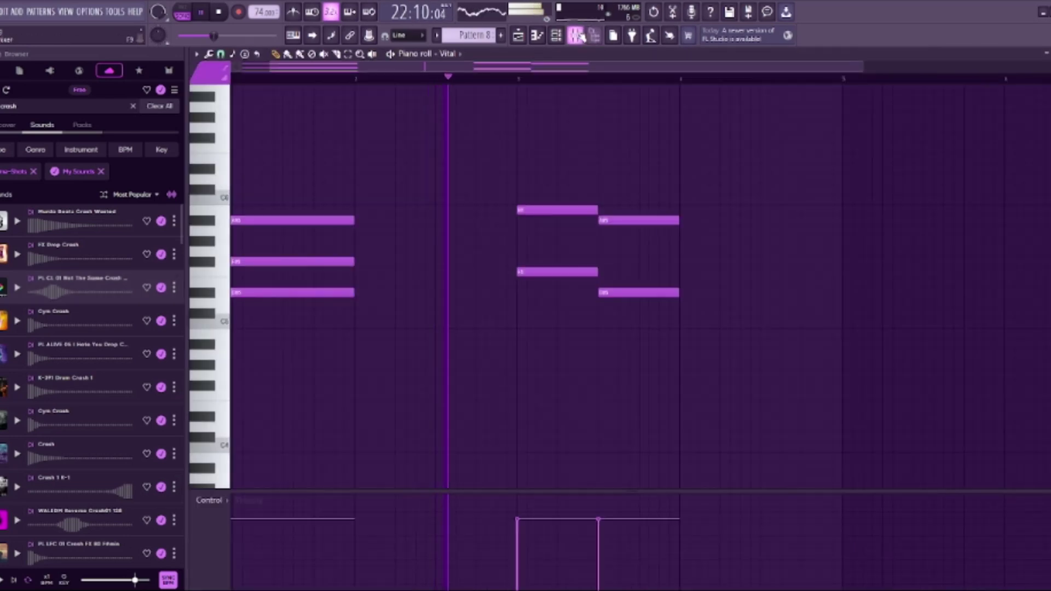
click(575, 35)
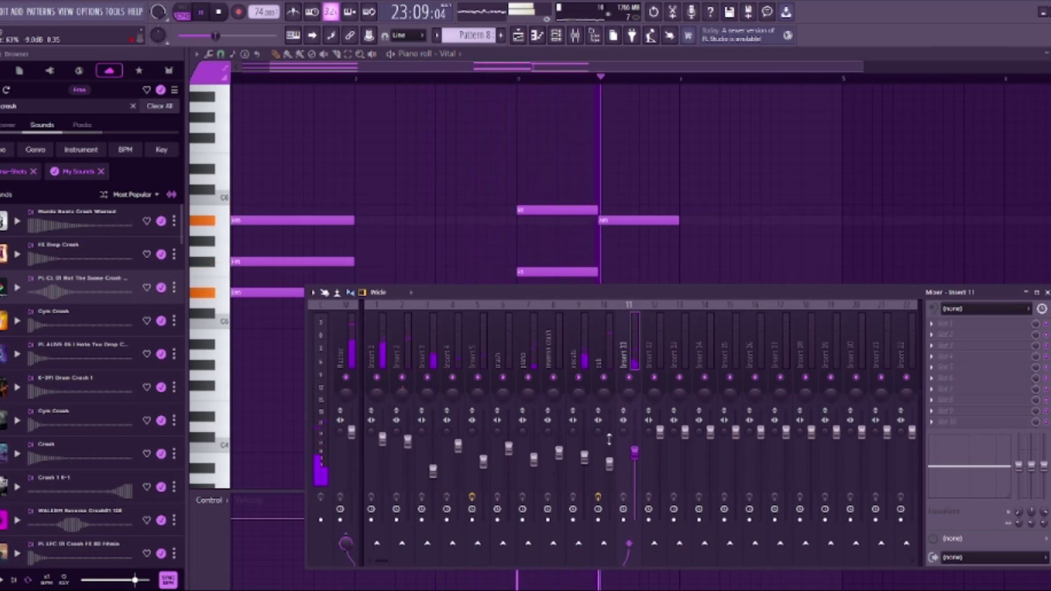
Return to the arrangement and add another Pattern 8 clip on Track 12 at bar 25.
ctrl+right_click(751, 255)
key(Escape)
right_click(923, 262)
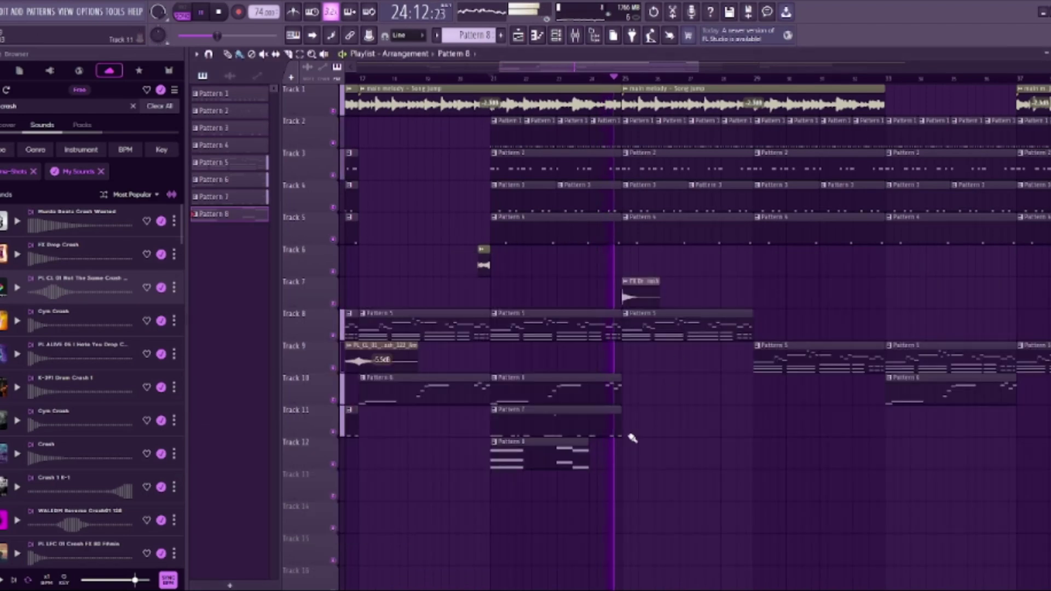
click(628, 455)
scroll(705, 420, down, 6)
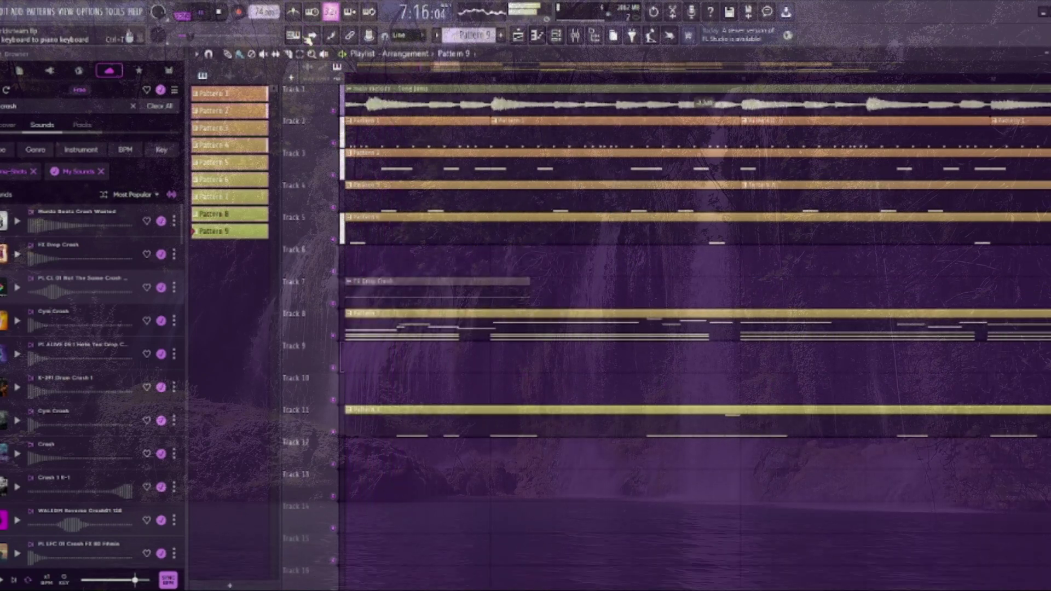
Turn on auto-scrolling so the arrangement view follows the playhead.
click(310, 36)
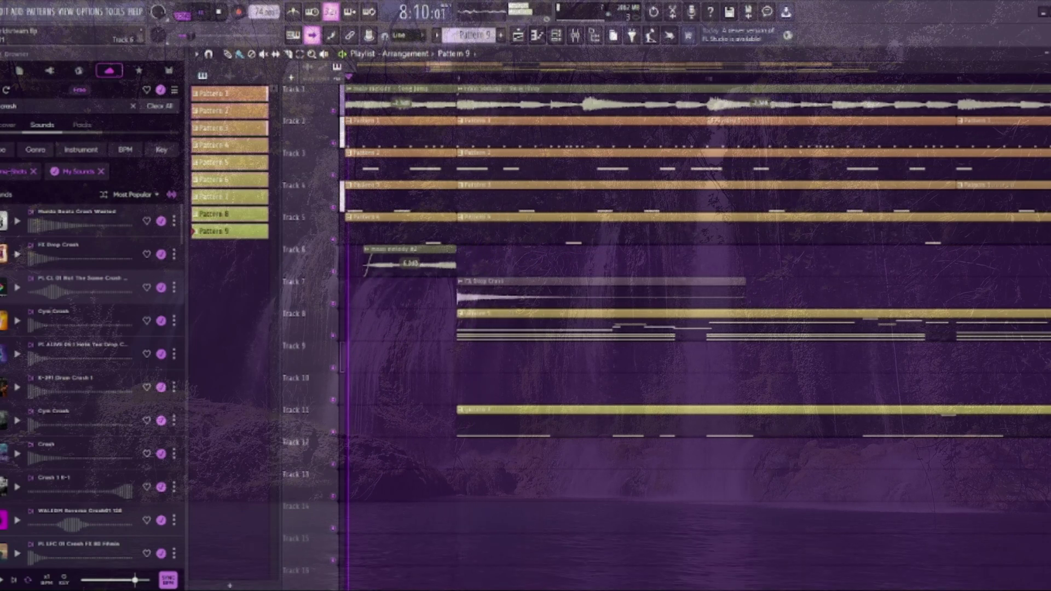